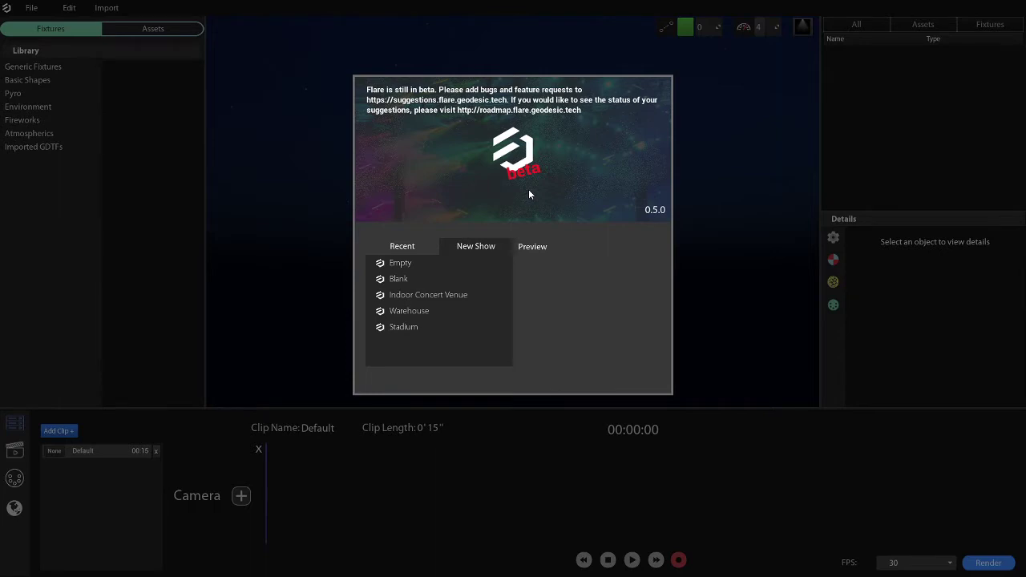
Dismiss the start screen and set the empty scene's time of day to the sunrise preset.
click(294, 203)
right_drag(311, 203, 446, 128)
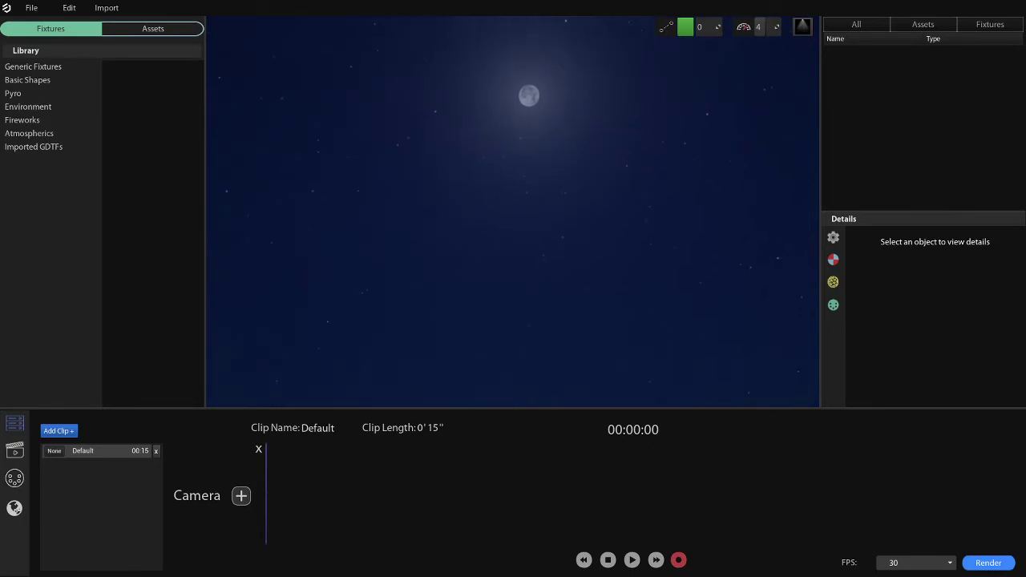
right_drag(395, 120, 395, 187)
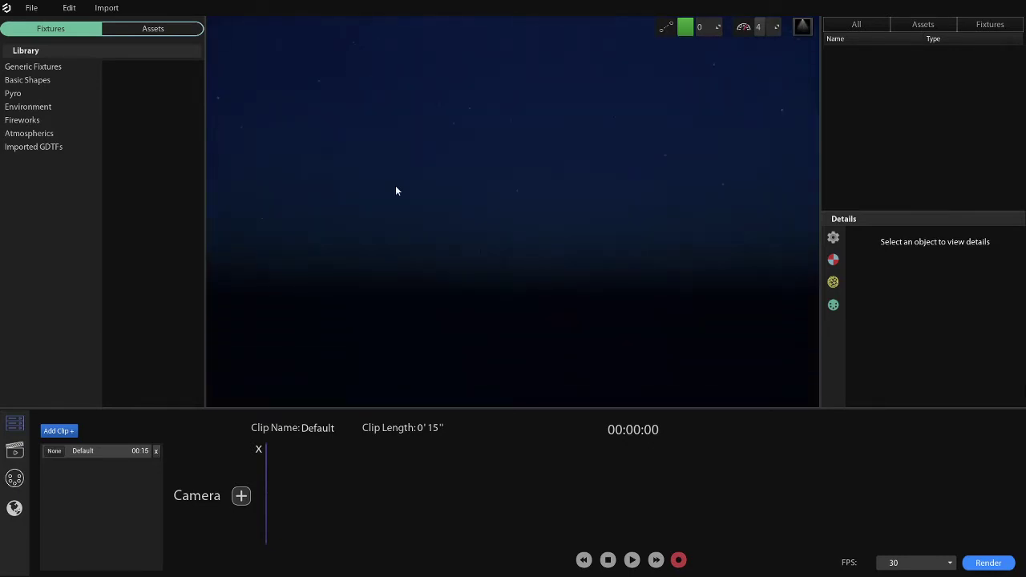
click(15, 509)
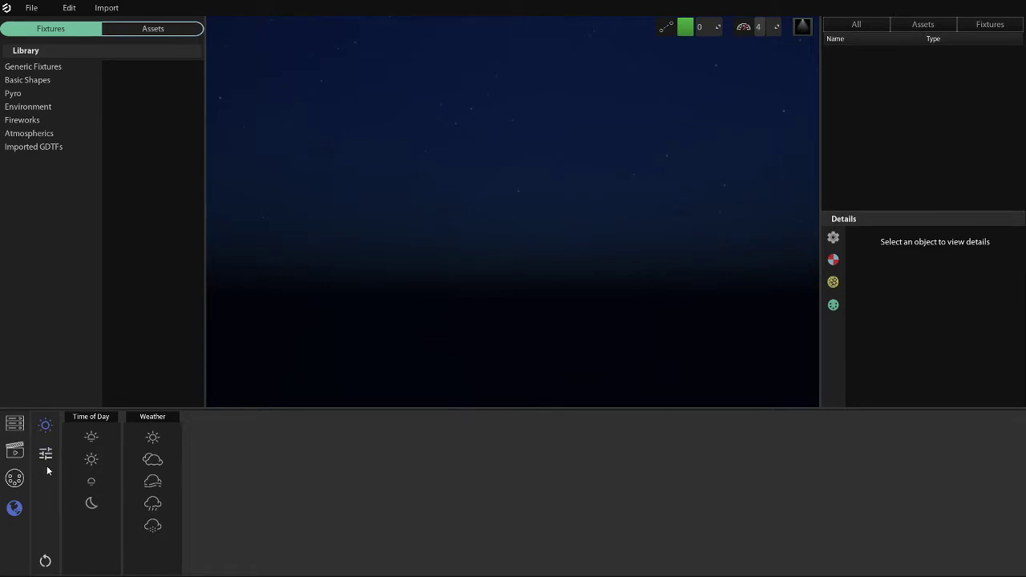
click(94, 439)
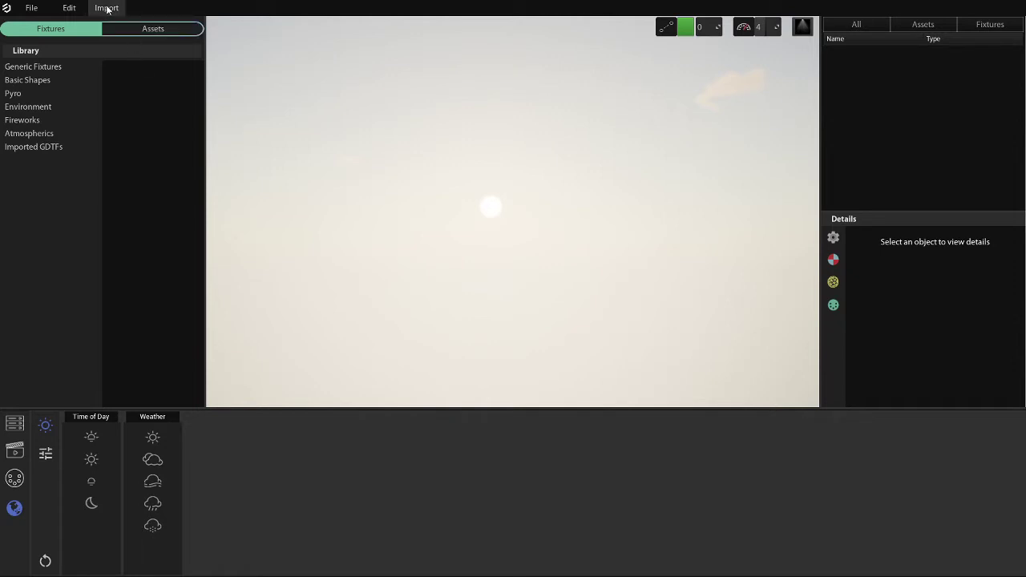
Set Clouds to 0.56 and Wind to 0.0 in the detailed environment settings.
click(106, 8)
click(474, 268)
right_drag(550, 248, 525, 251)
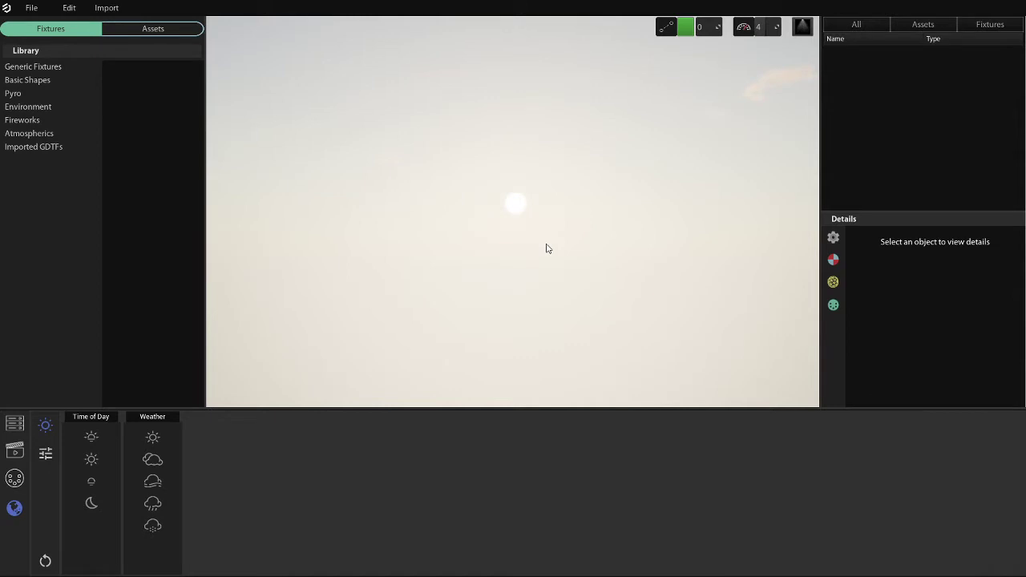
right_drag(547, 249, 472, 255)
click(46, 453)
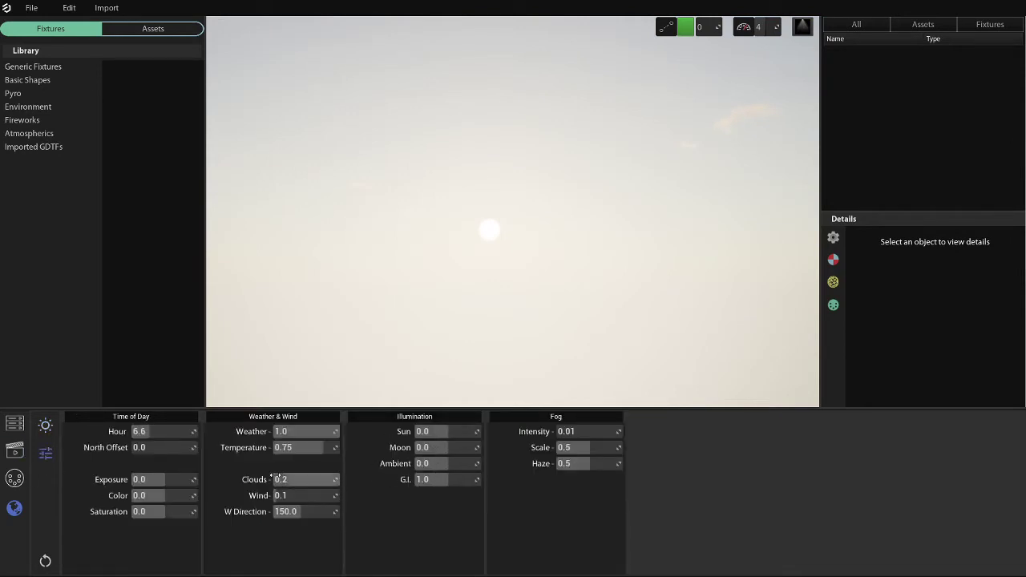
mouse_move(294, 481)
mouse_down()
mouse_move(320, 481)
mouse_move(303, 481)
mouse_move(324, 496)
mouse_move(285, 495)
mouse_up()
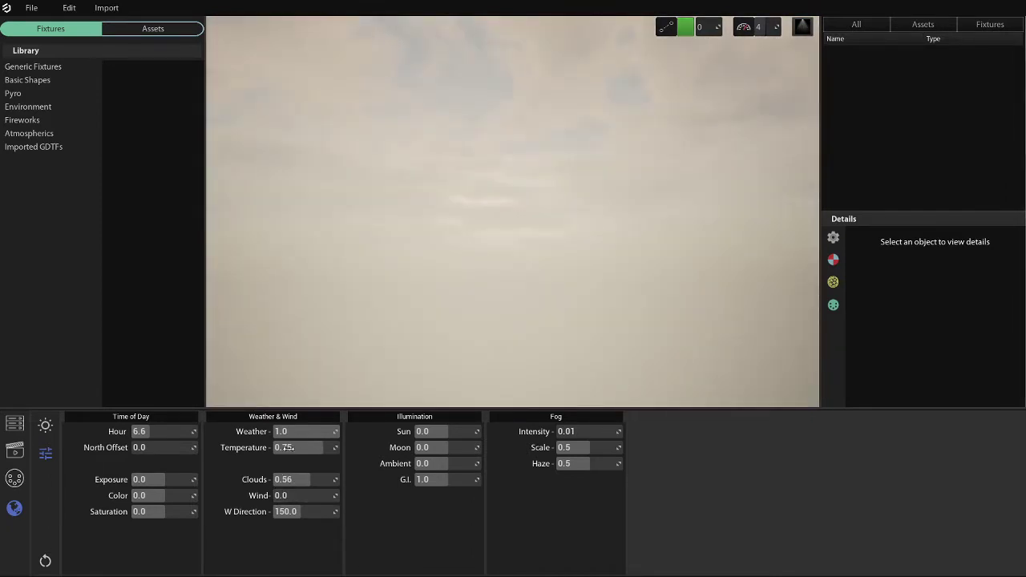
Apply the rain weather preset and review its detailed environment settings against the sky.
click(46, 427)
click(153, 505)
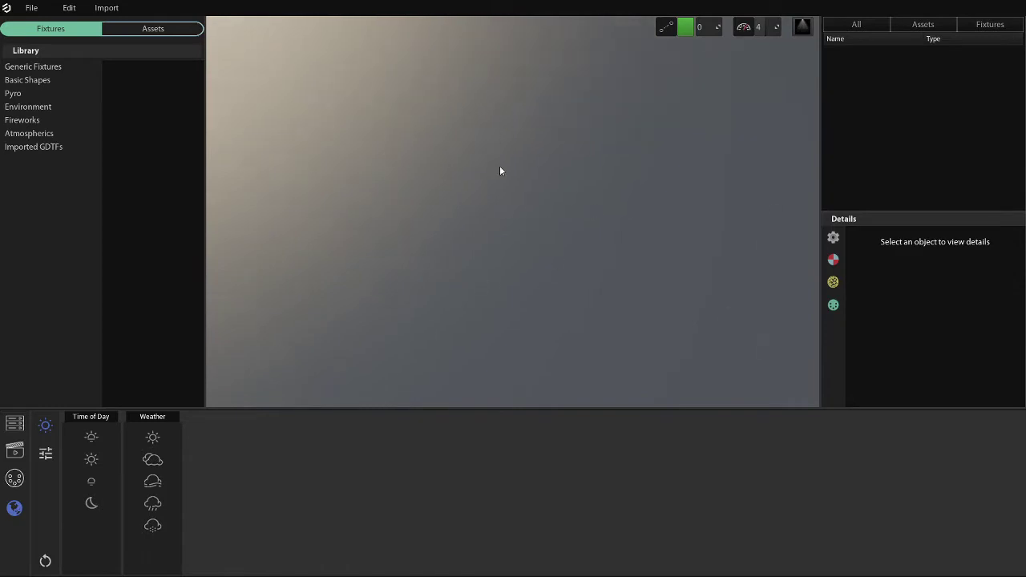
click(47, 455)
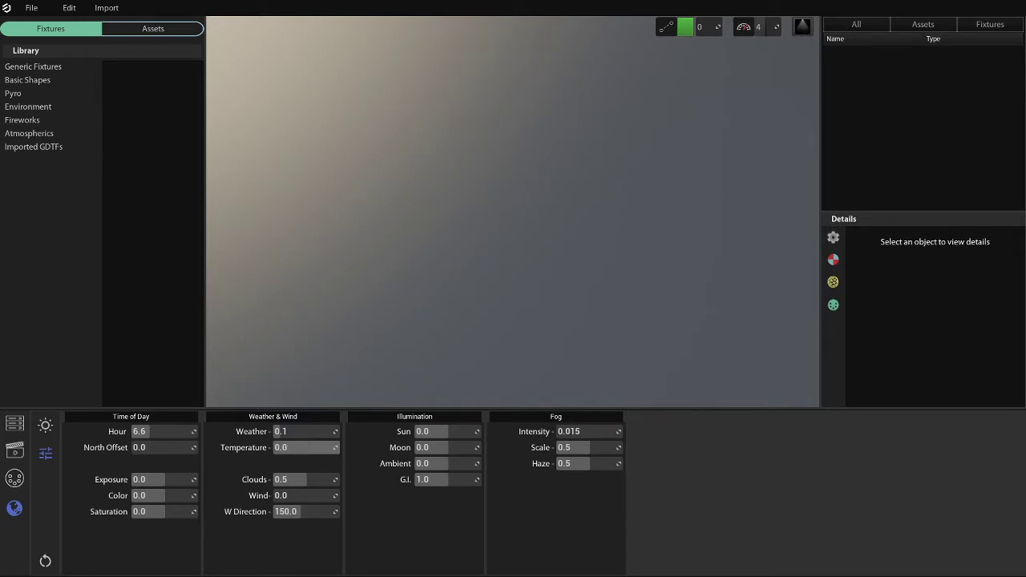
right_drag(364, 382, 317, 370)
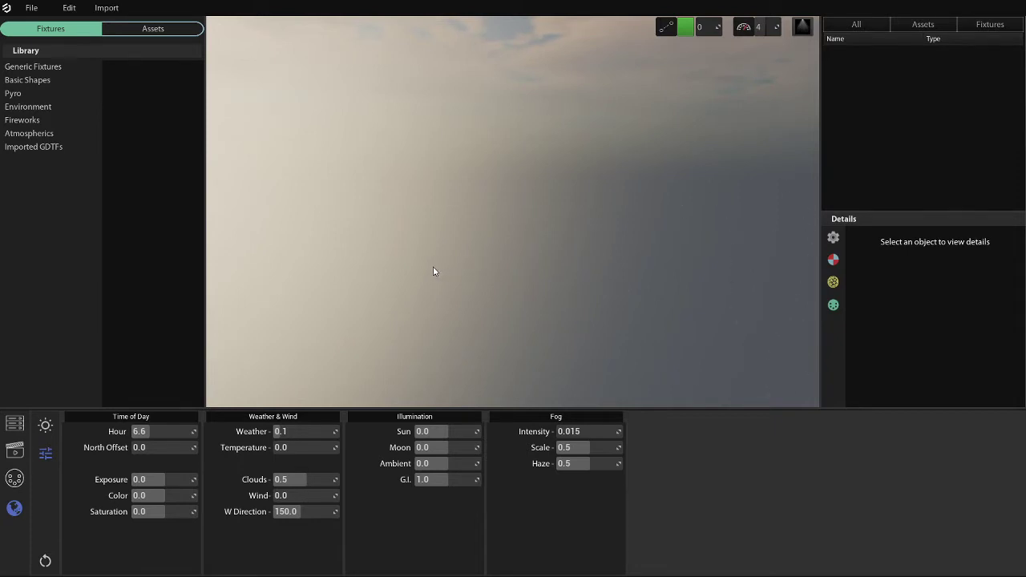
Create a new show from the Stadium template and load it.
click(32, 8)
click(42, 27)
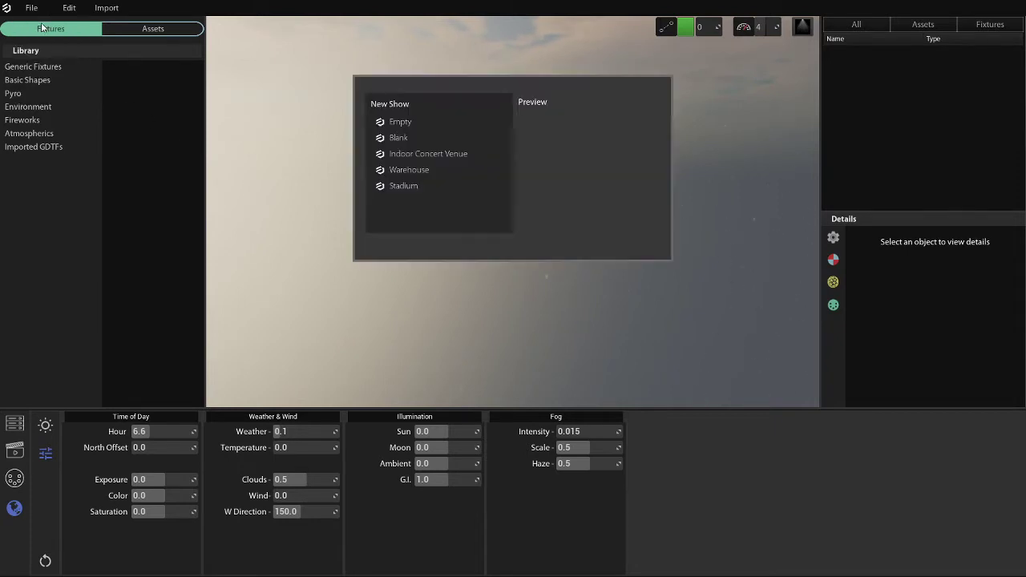
click(415, 188)
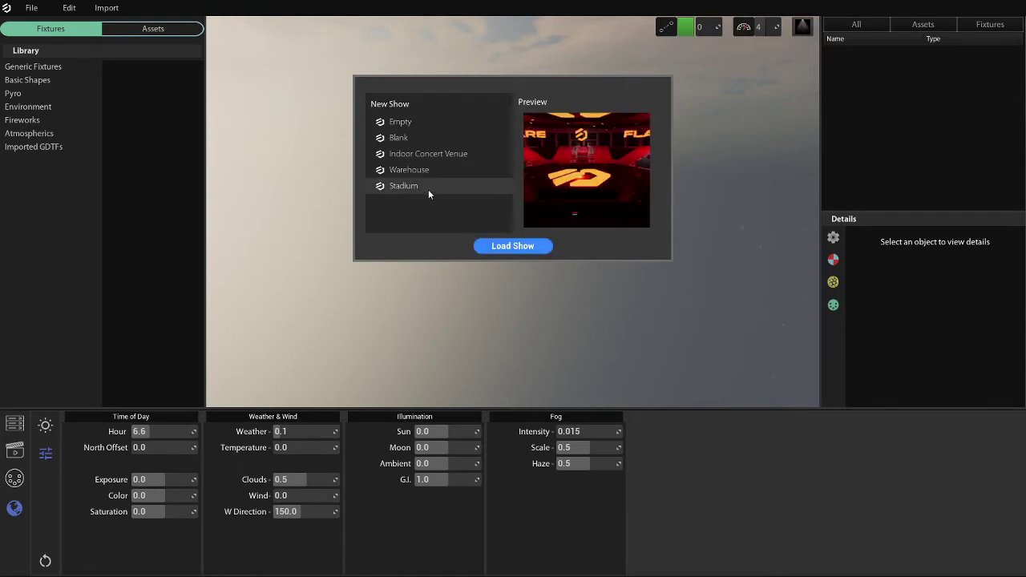
click(512, 246)
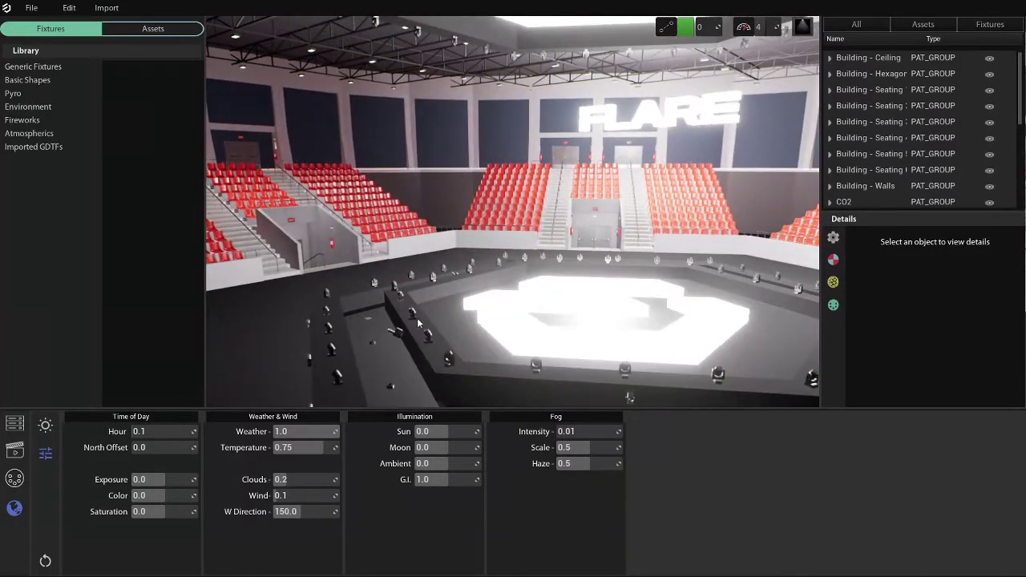
Inspect the stadium's fixtures by selecting a CO2 cannon, the hollow hexagon stage and the Flare branding on the walls.
click(405, 340)
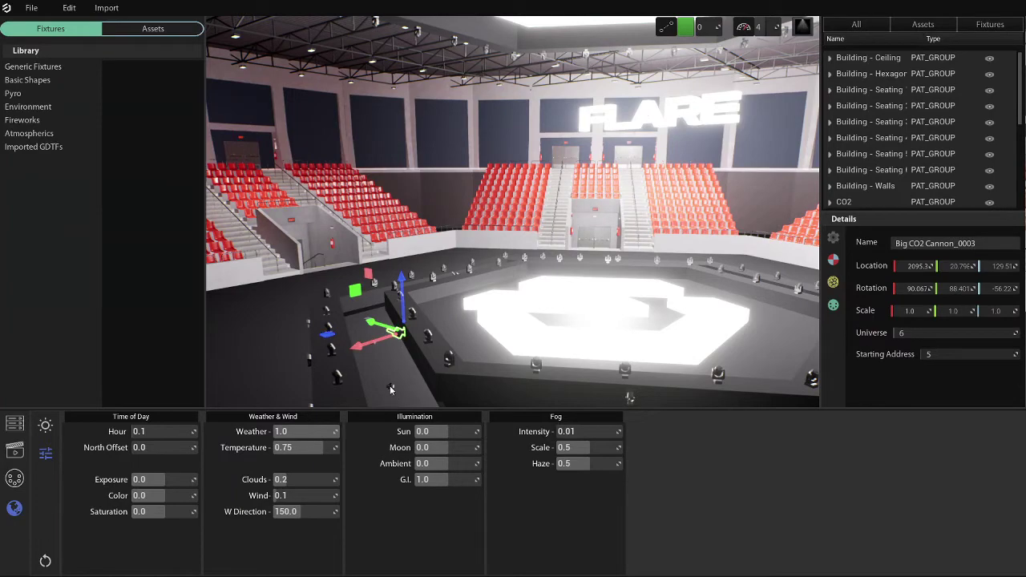
click(390, 389)
right_drag(391, 389, 511, 368)
click(521, 324)
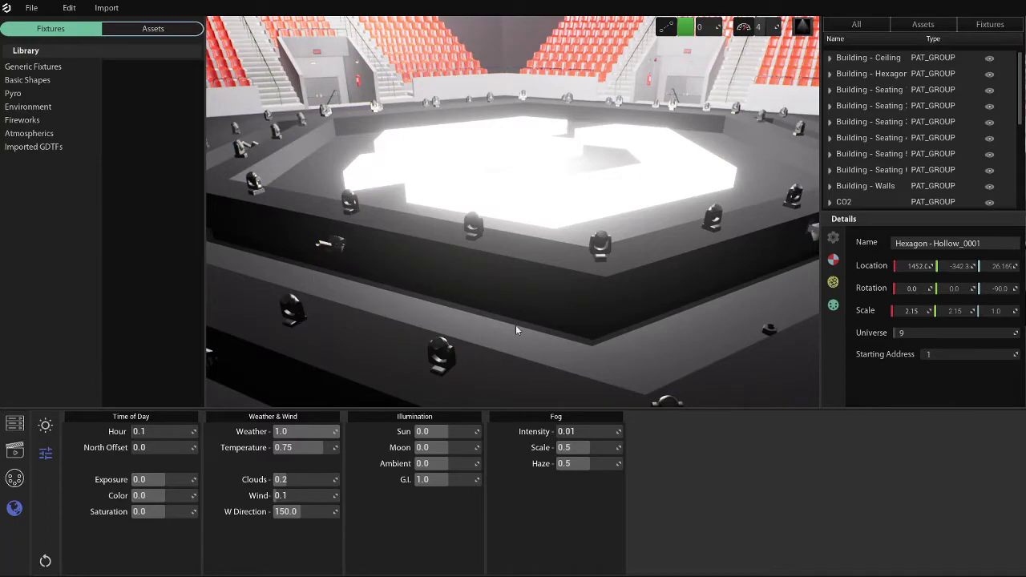
right_drag(445, 256, 557, 252)
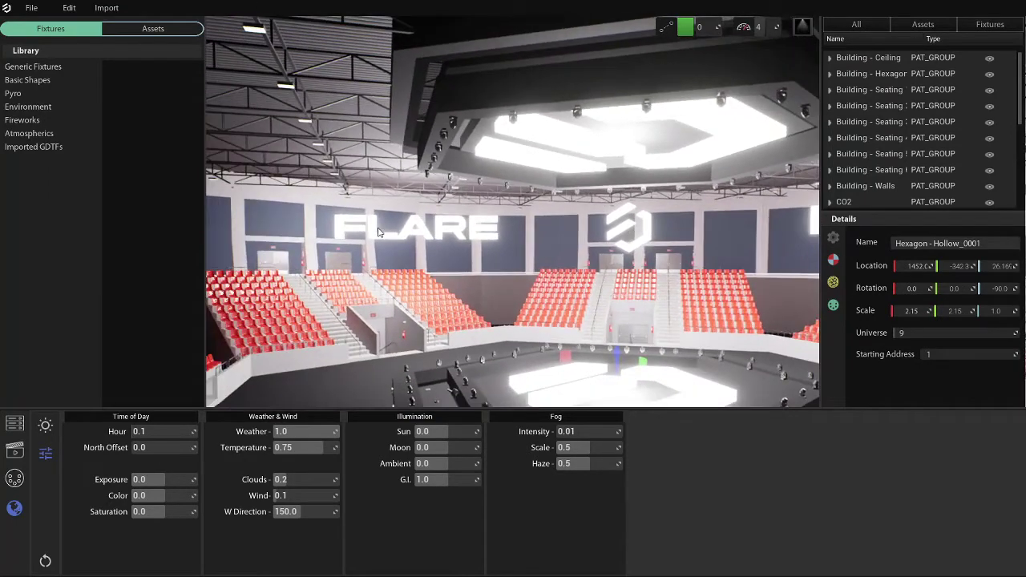
click(373, 234)
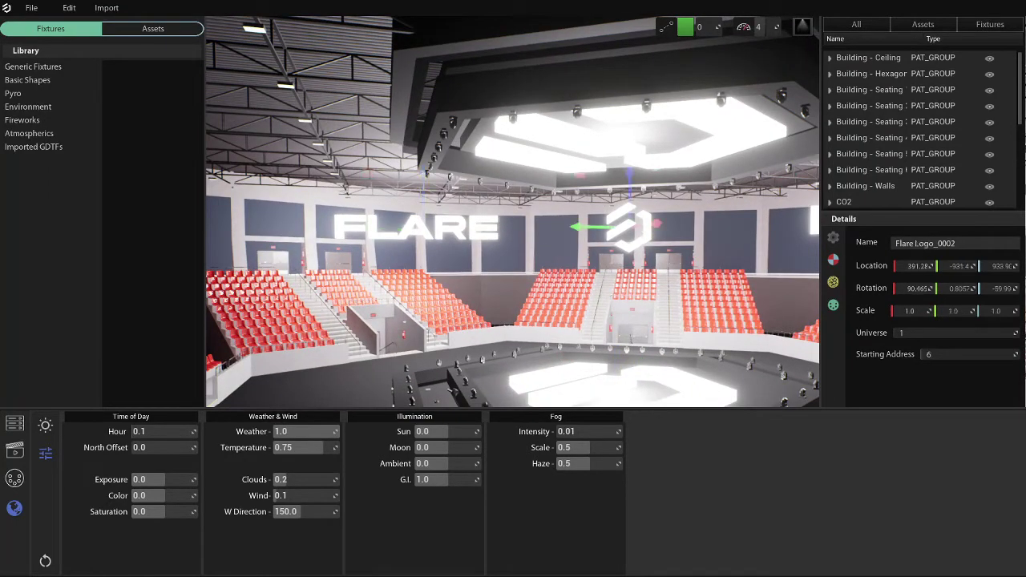
click(648, 229)
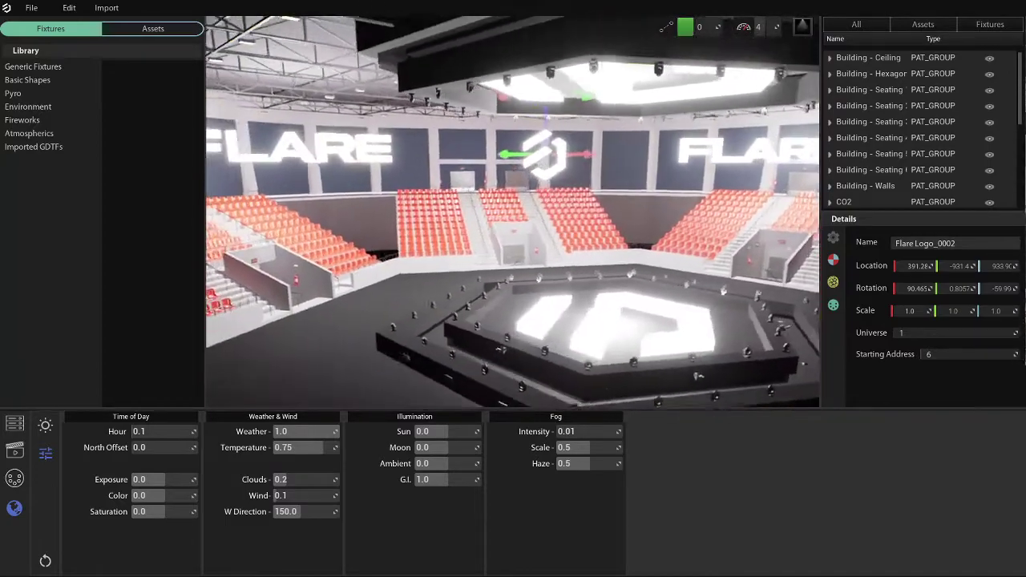
Lower the colour flame module beside the inner stage to a Z location of about -6.5 and fire it with StartStop 255 and Red 255.
mouse_move(513, 212)
right_down()
mouse_move(493, 207)
mouse_move(513, 205)
right_up()
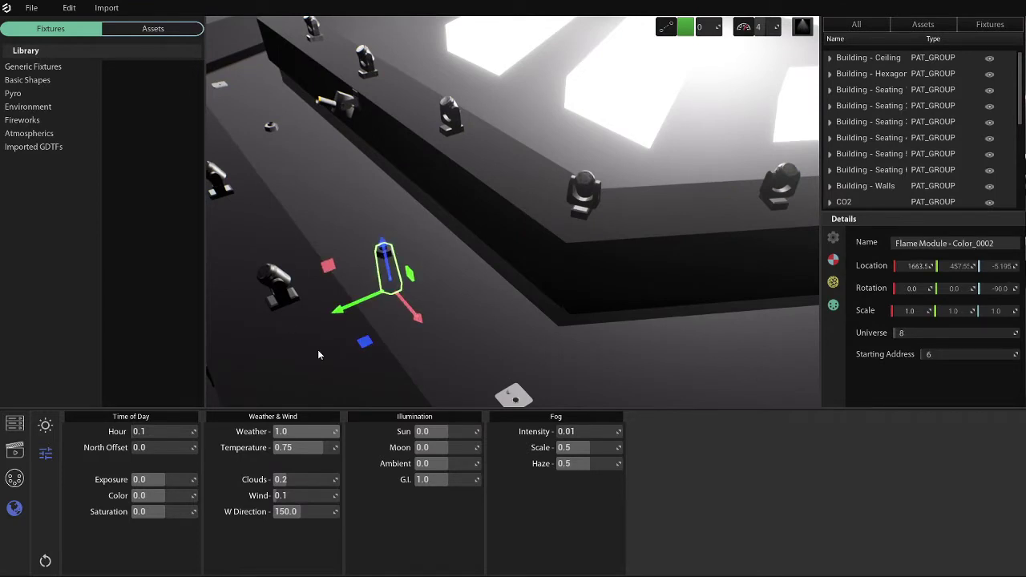
mouse_move(385, 247)
mouse_down()
mouse_move(380, 207)
mouse_move(387, 248)
mouse_up()
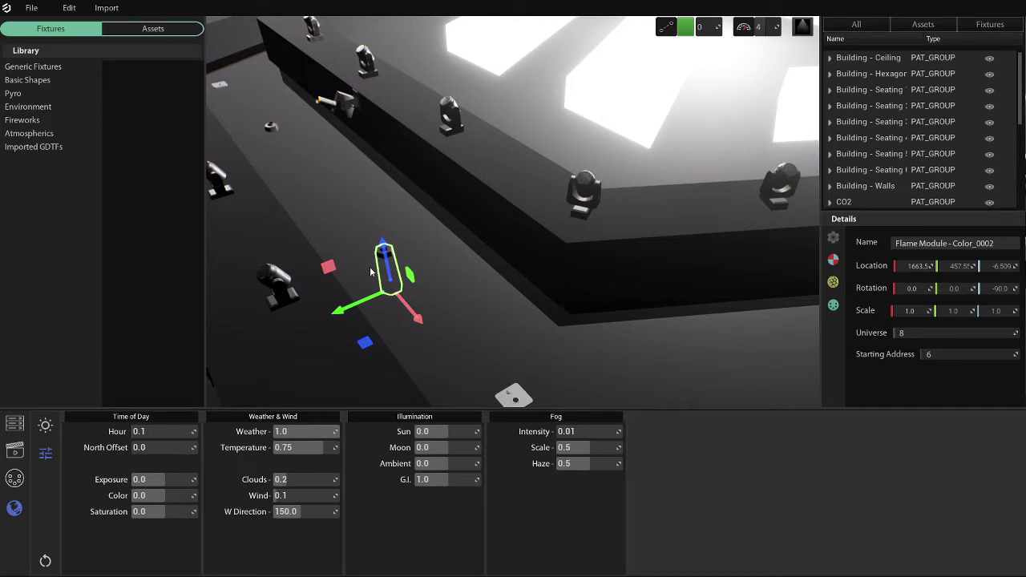
click(833, 306)
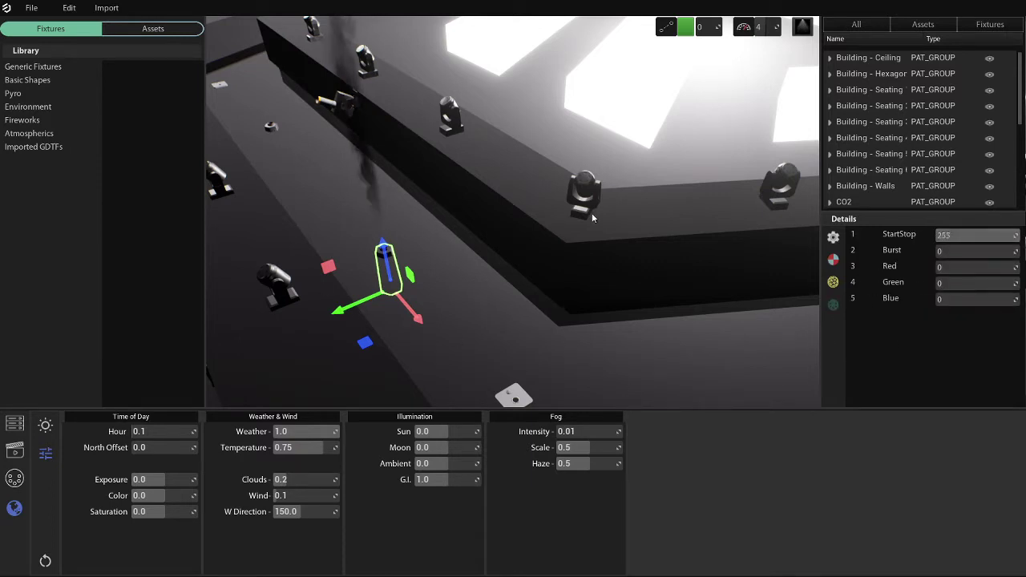
right_drag(513, 212, 360, 192)
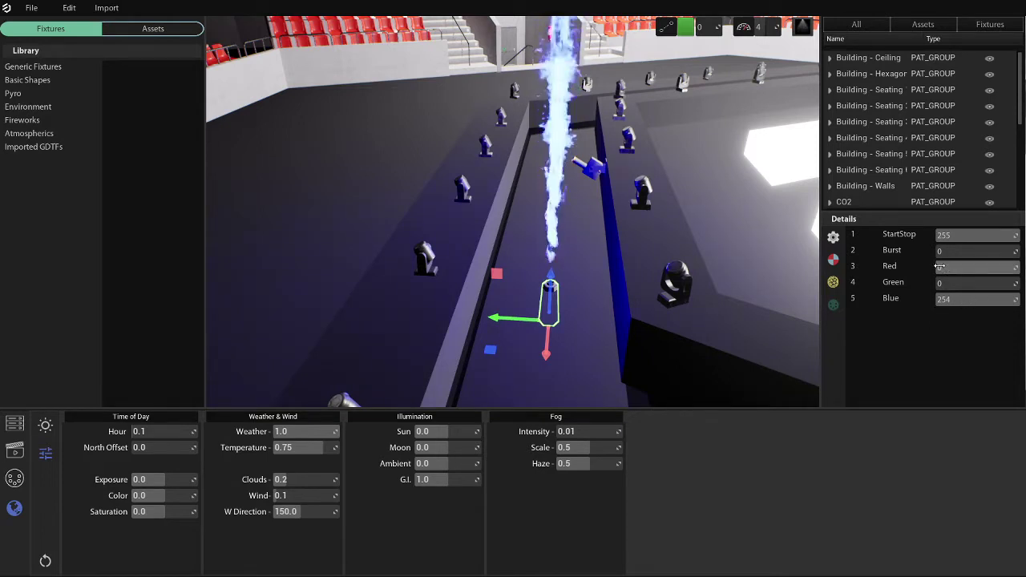
drag(940, 265, 962, 266)
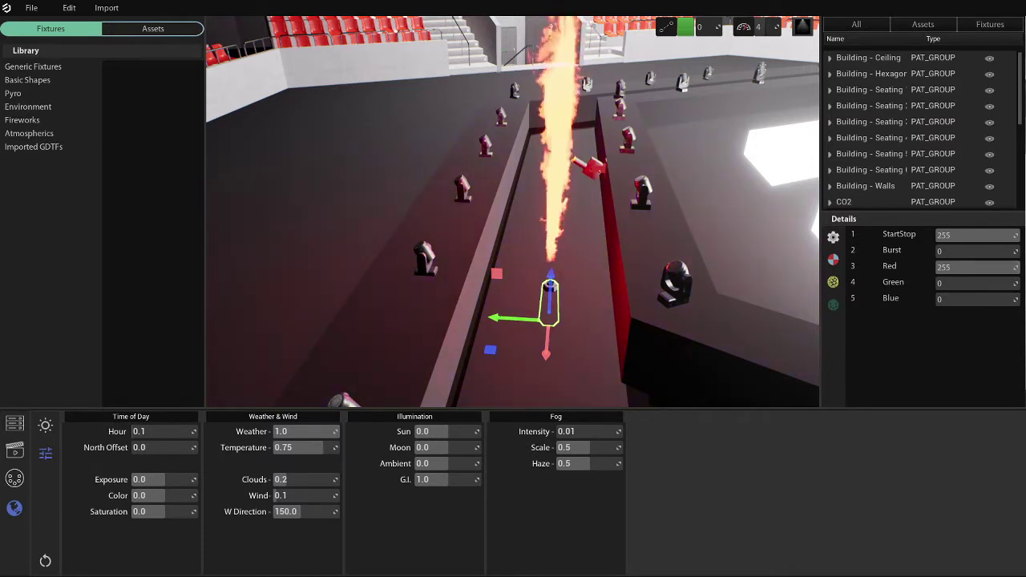
Select the box-shaped pyro fixture at the corner of the stage trench and set its StartStop to 255.
right_drag(513, 212, 489, 232)
key(w)
right_drag(501, 175, 583, 300)
click(574, 288)
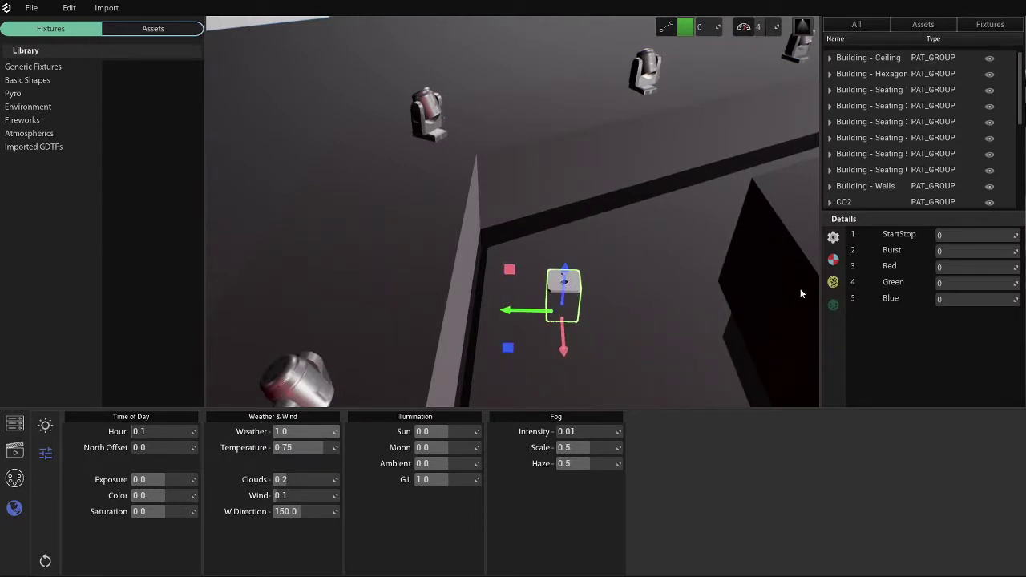
drag(1007, 236, 1021, 238)
right_drag(749, 293, 739, 239)
key(s)
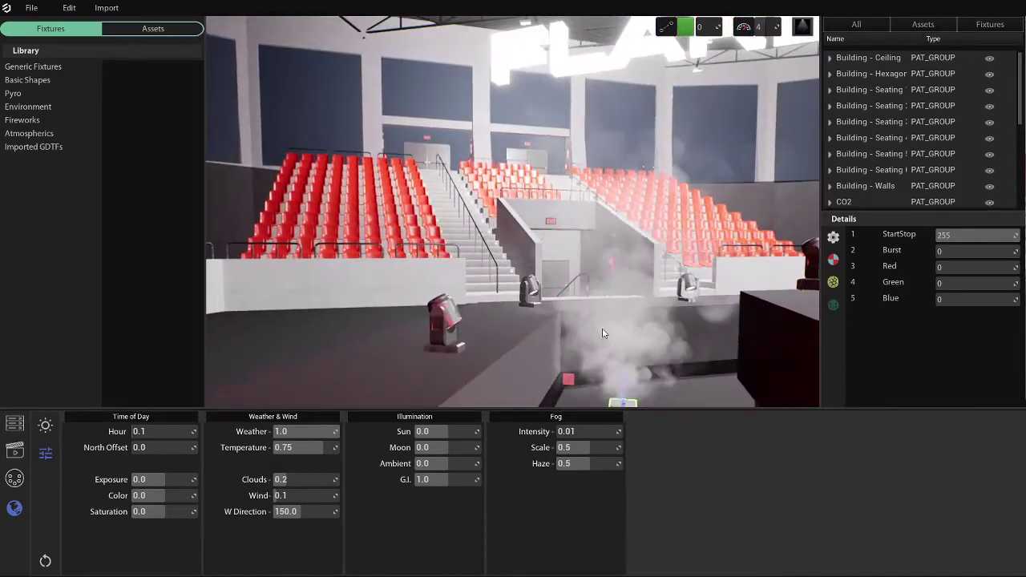
Colour the box-shaped pyro fixture's effect by setting Blue to 255 and Red to 255.
key(w)
right_drag(647, 341, 712, 313)
key(s)
right_drag(532, 181, 478, 242)
key(d)
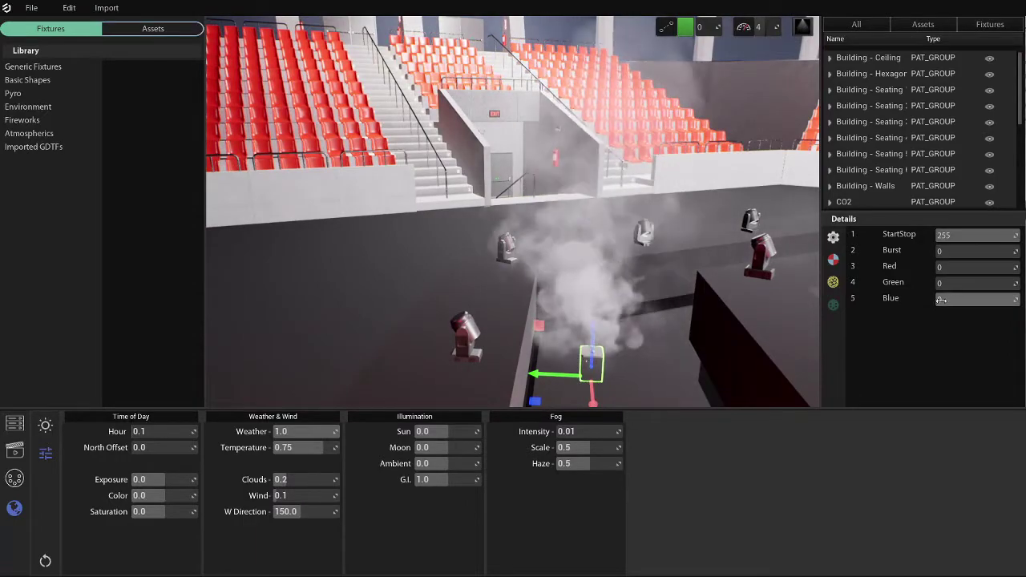
drag(946, 299, 1018, 299)
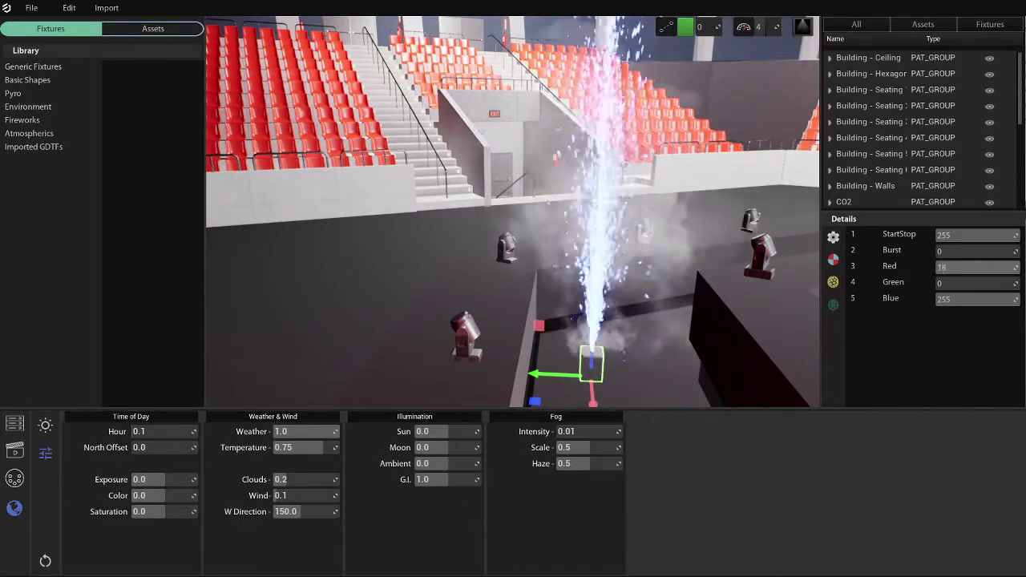
click(952, 266)
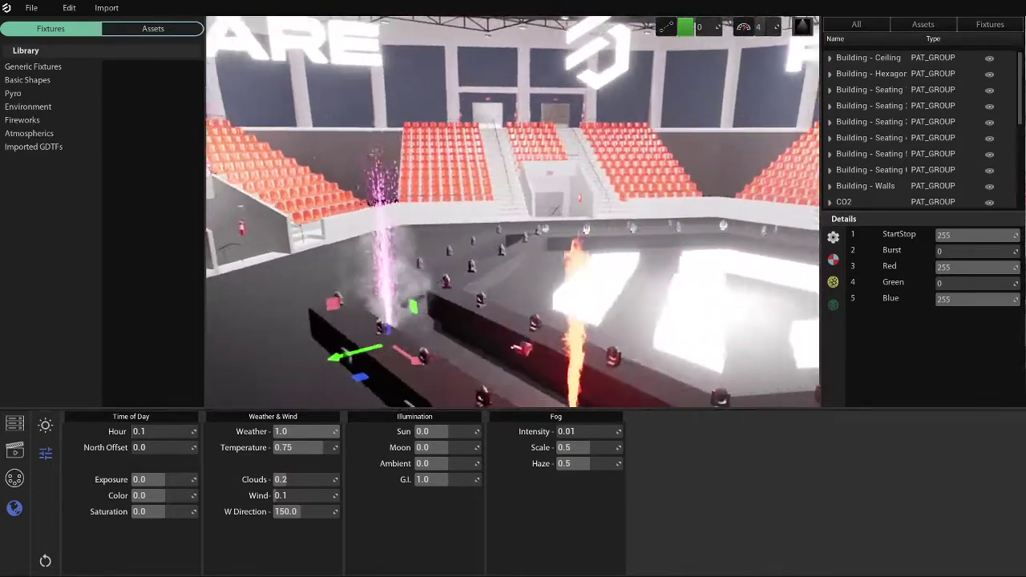
Select all five logo and name fixtures in the Flare Branding group and set their Dimmer to 0.
scroll(927, 81, down, 2)
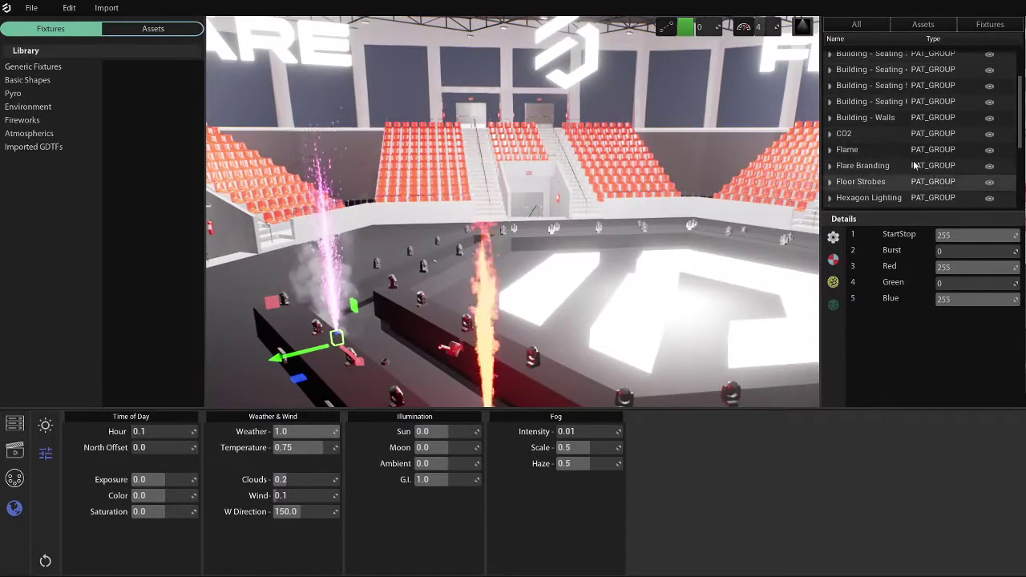
click(830, 165)
scroll(896, 160, down, 1)
scroll(895, 160, down, 1)
click(870, 96)
shift+click(882, 160)
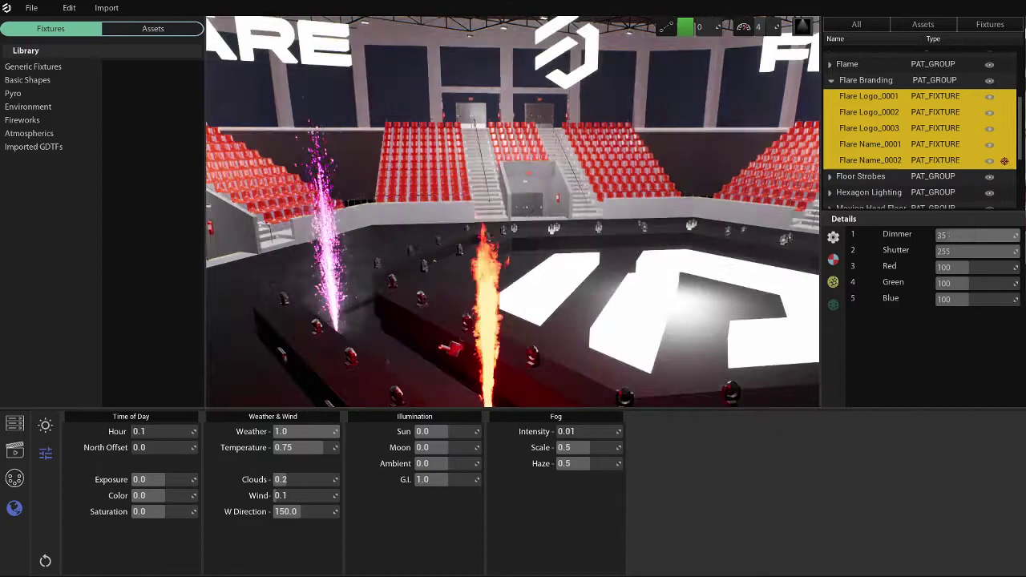
drag(1003, 235, 752, 214)
Select the CO2 cannon mounted on the side of the inner stage.
right_drag(532, 294, 612, 293)
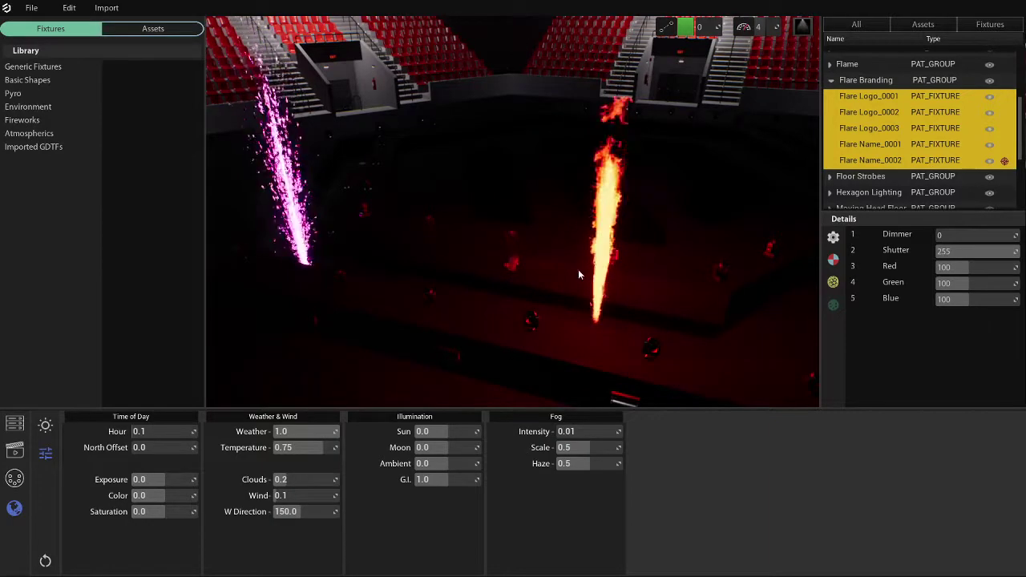
key(w)
right_drag(221, 248, 272, 242)
key(s)
key(d)
drag(220, 248, 220, 247)
click(538, 274)
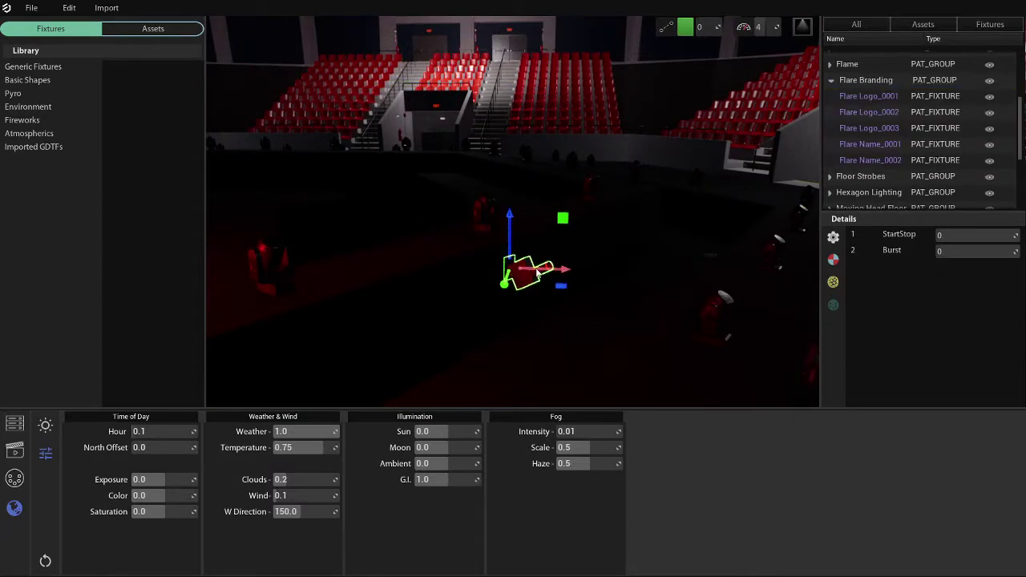
Reselect the five Flare Branding fixtures and raise their Dimmer to light the arena again.
click(873, 98)
shift+click(874, 160)
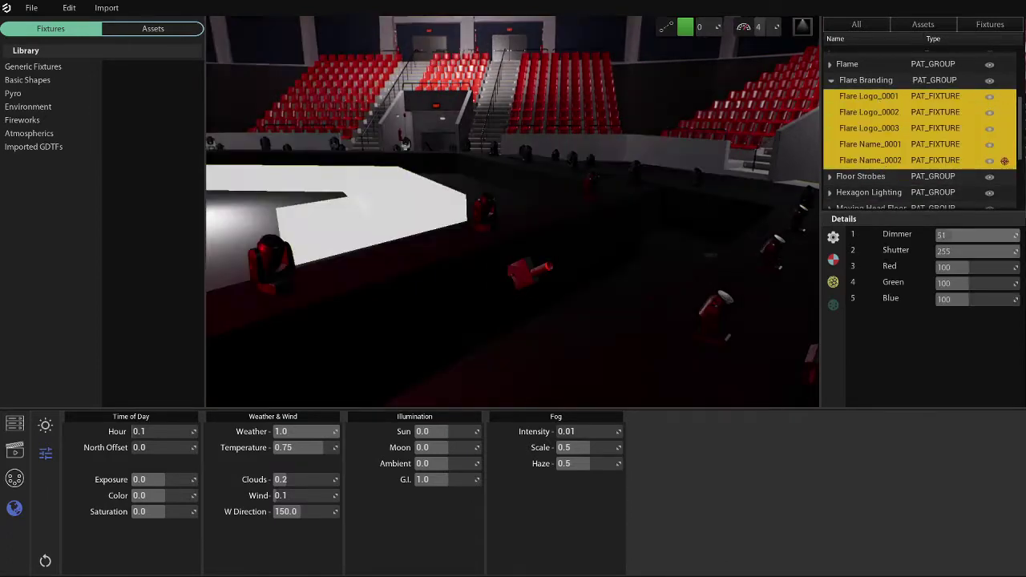
drag(958, 235, 976, 235)
Select the CO2 cannon on the inner stage's side and fire it by setting StartStop to 255.
right_drag(559, 225, 483, 167)
click(557, 225)
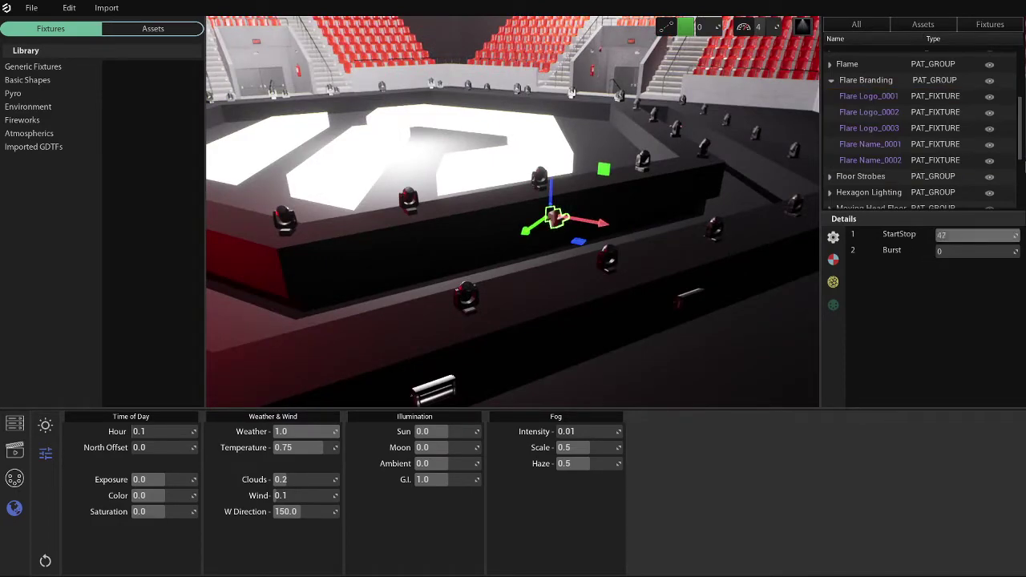
right_drag(553, 225, 607, 251)
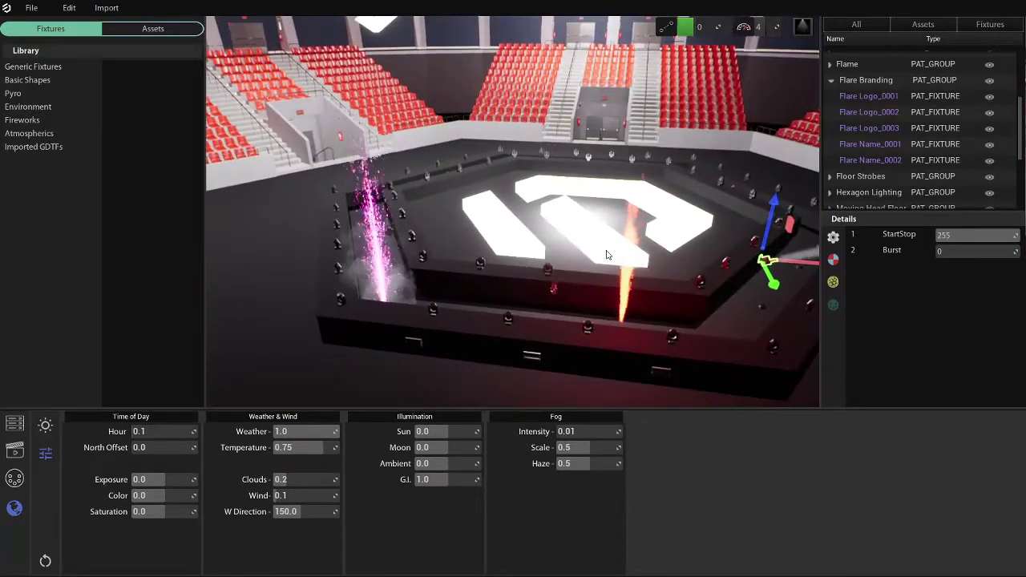
Select the CO2 fixture at the front of the inner stage, and reselect the firing cannon on its side.
click(554, 288)
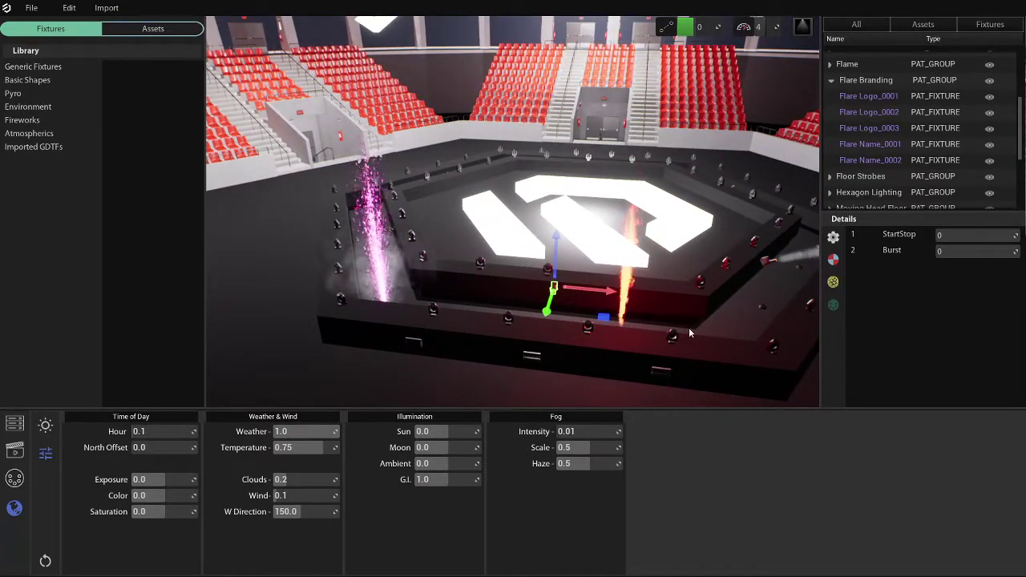
click(766, 261)
right_drag(672, 267, 726, 258)
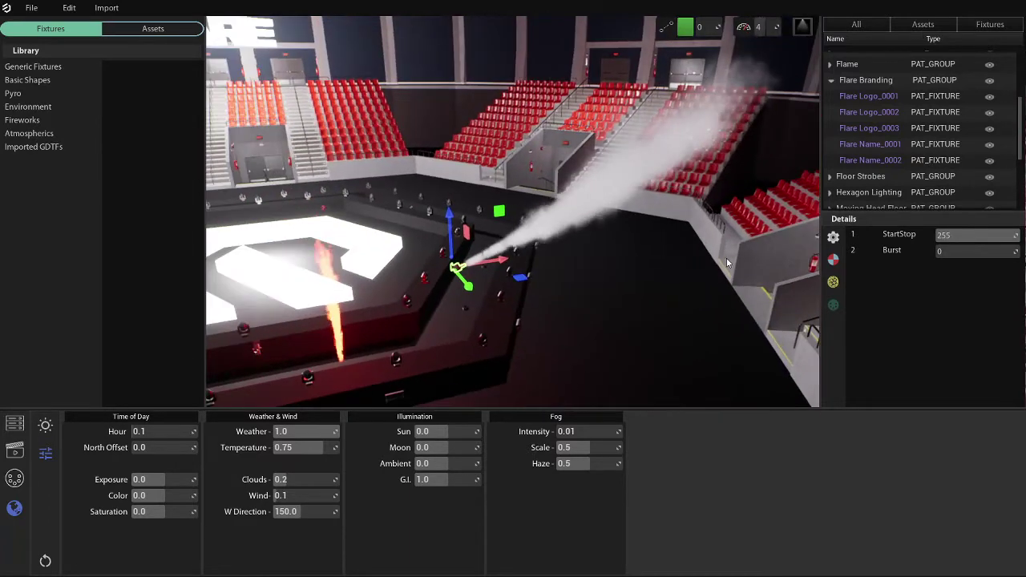
Collapse the Flare Branding group and select the CO2 group in the scene list.
click(831, 80)
scroll(863, 113, up, 1)
scroll(862, 120, up, 4)
click(955, 149)
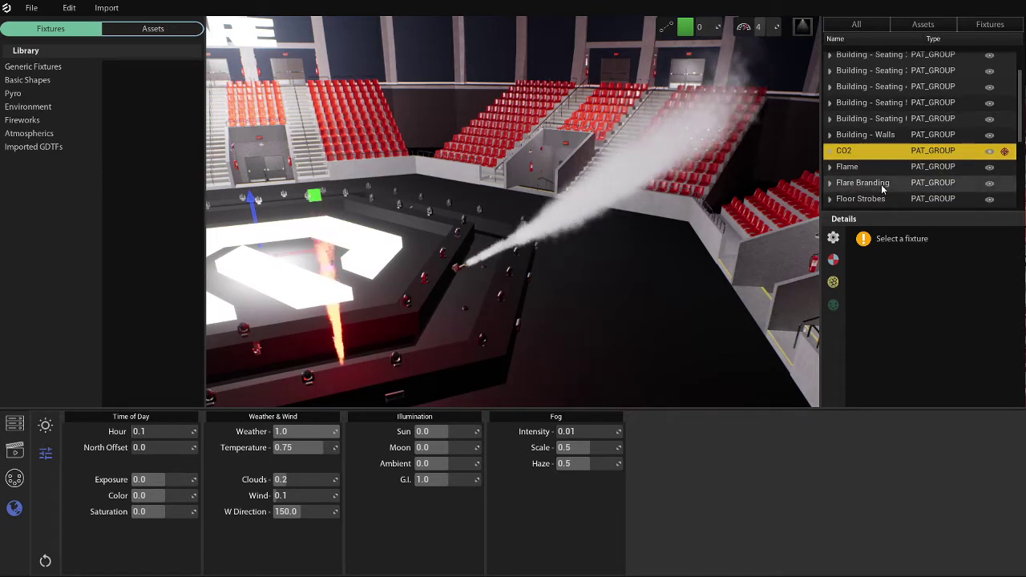
right_drag(491, 187, 401, 276)
key(w)
key(s)
middle_drag(521, 236, 525, 248)
scroll(882, 137, up, 1)
Widen the scene list so the full names of the moving head groups can be read.
scroll(887, 138, down, 5)
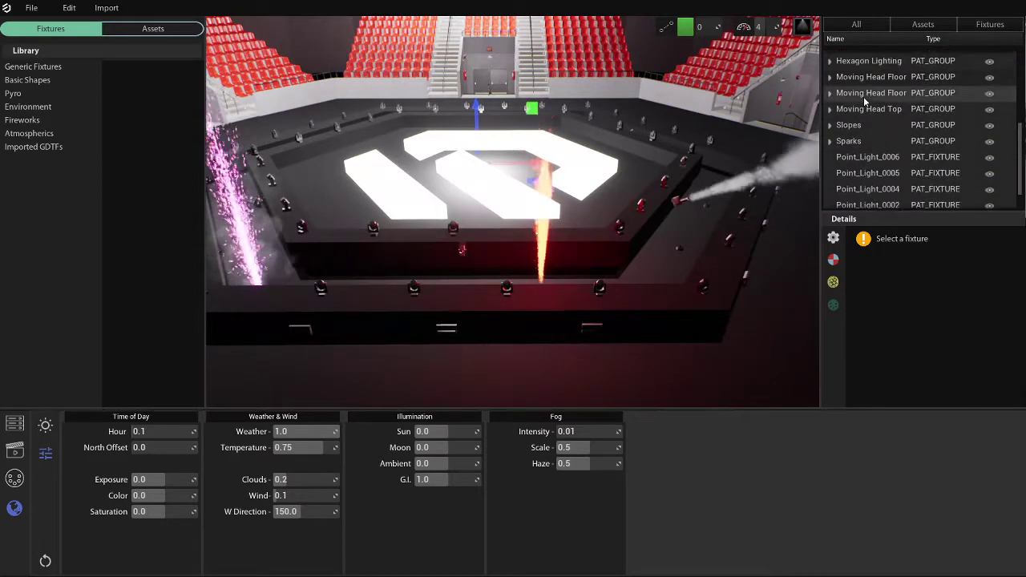
scroll(863, 96, up, 1)
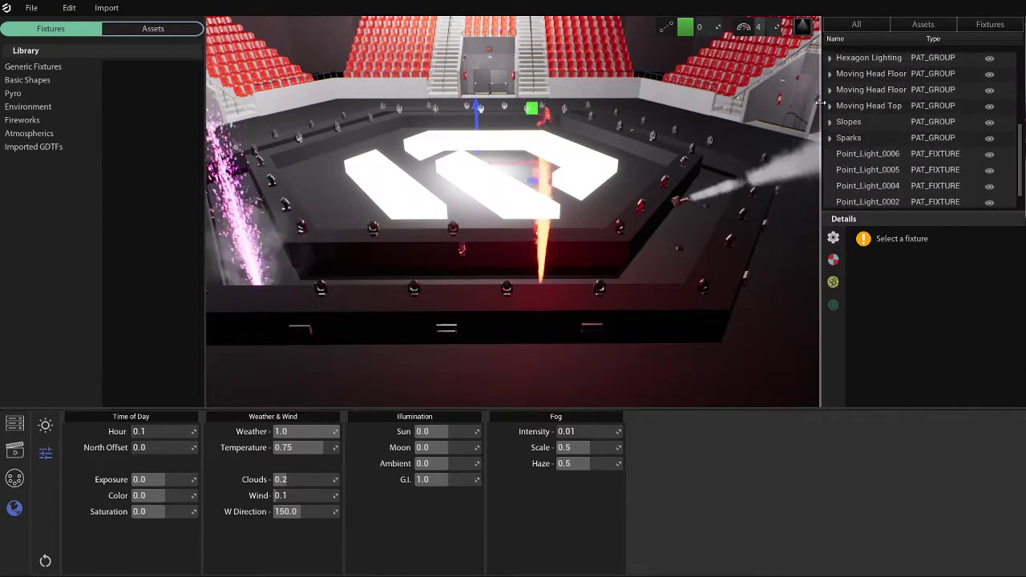
drag(816, 105, 762, 106)
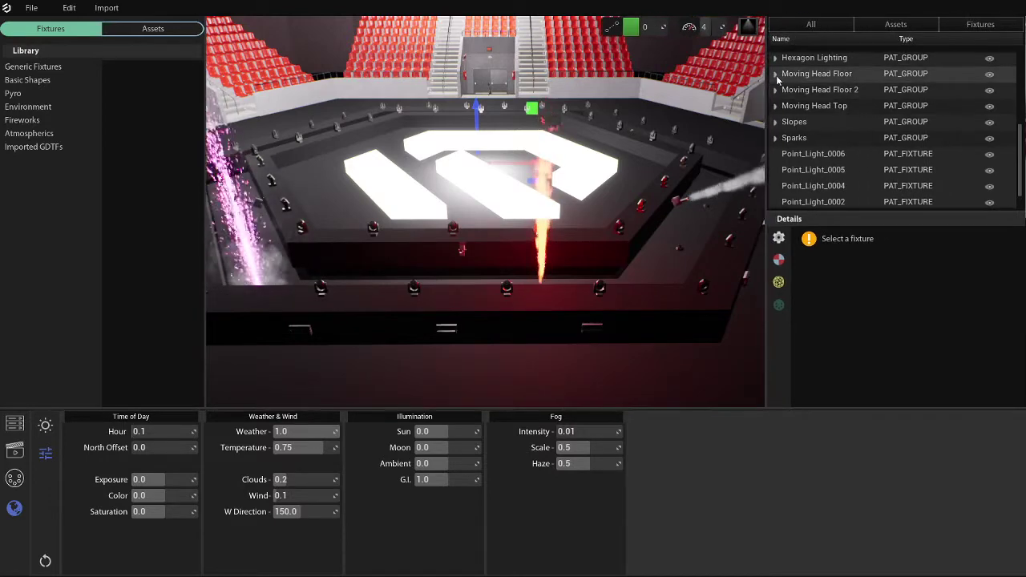
Select all fixtures in the Moving Head Floor group and set Dimmer to 94, Shutter to 255 and Tilt to 88.
click(775, 74)
click(839, 92)
scroll(850, 141, down, 10)
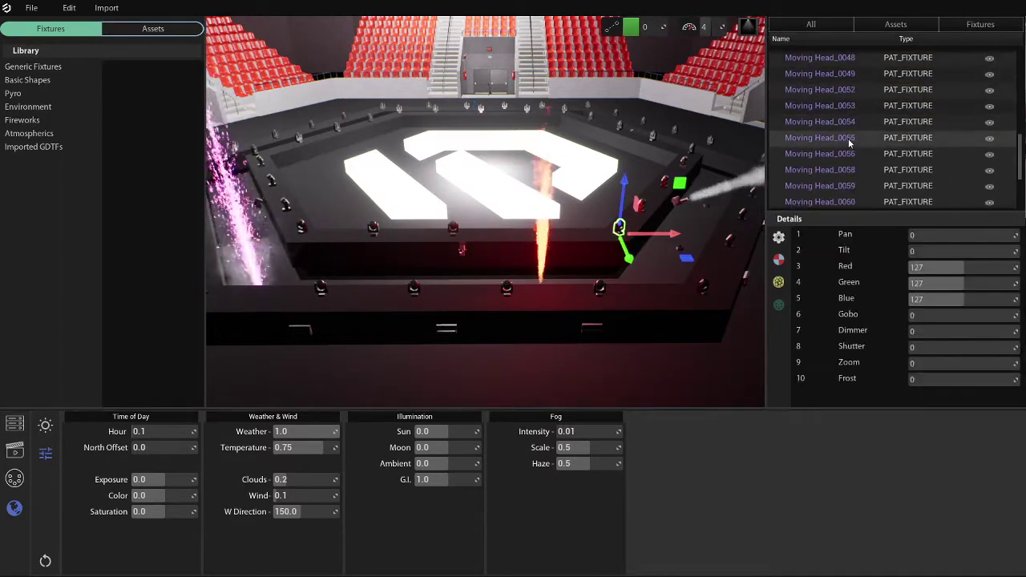
shift+click(830, 83)
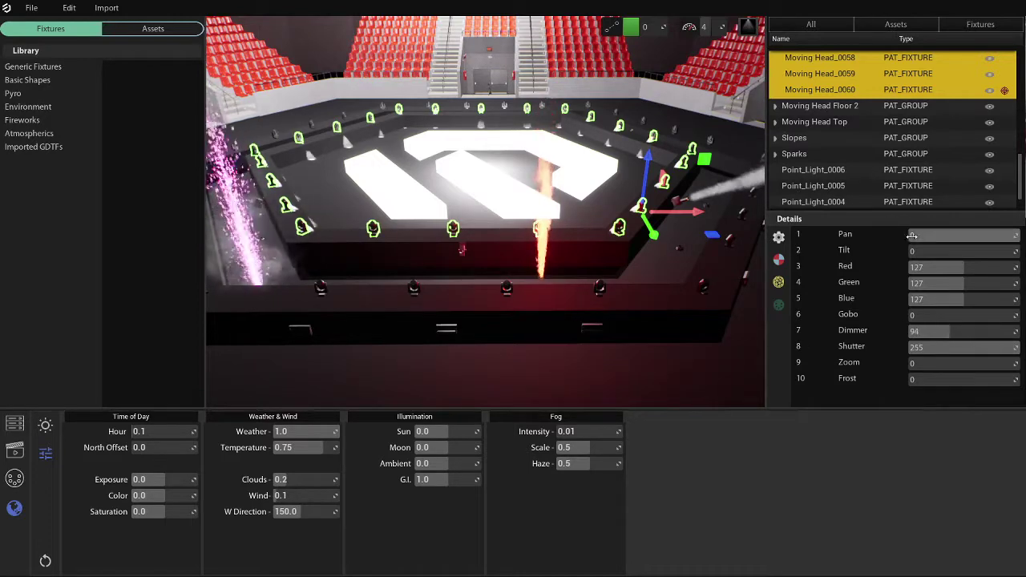
drag(915, 251, 947, 251)
Change the light beam rendering quality to Epic.
right_drag(625, 241, 650, 192)
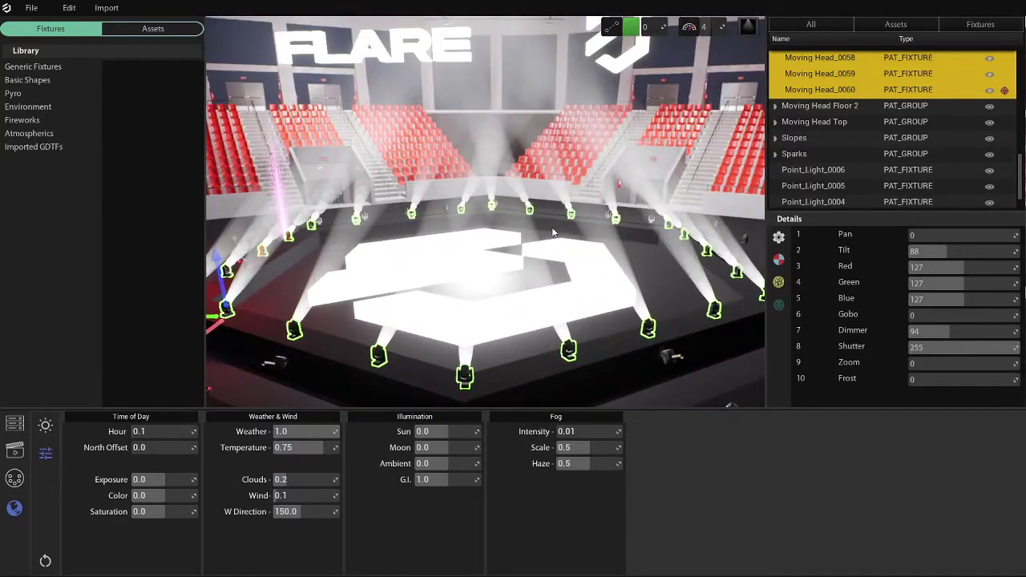
click(749, 24)
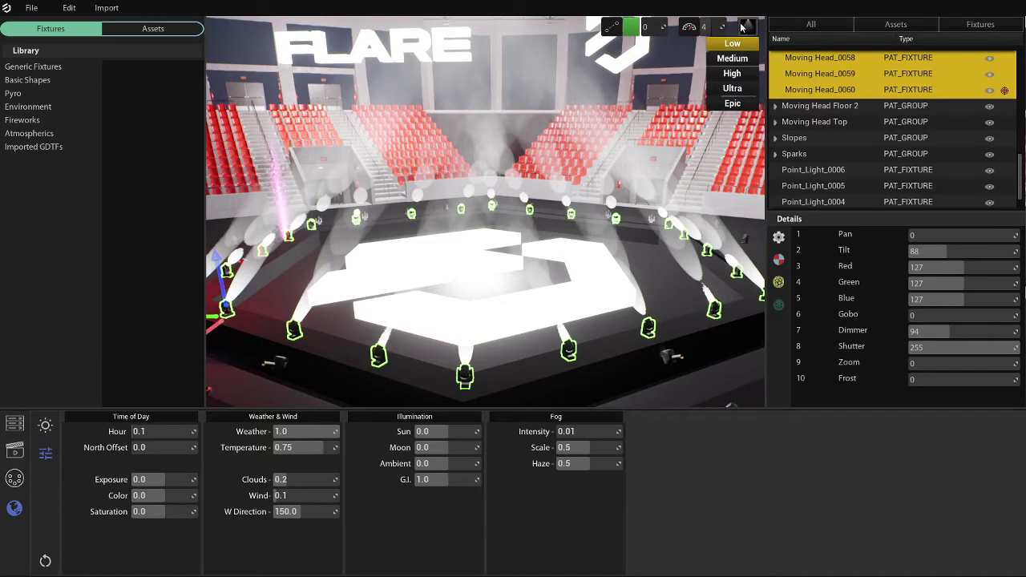
click(785, 452)
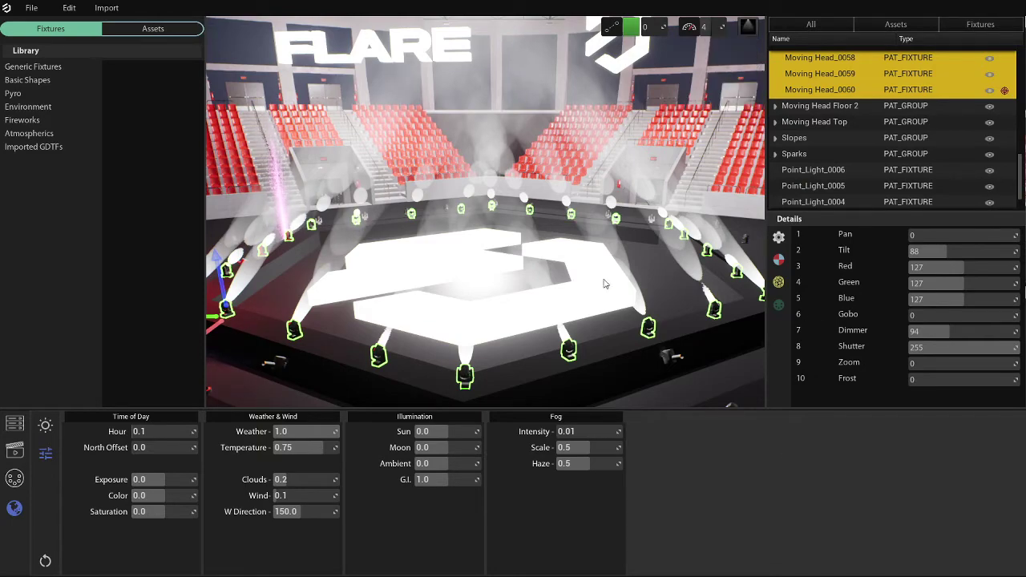
right_drag(595, 264, 641, 269)
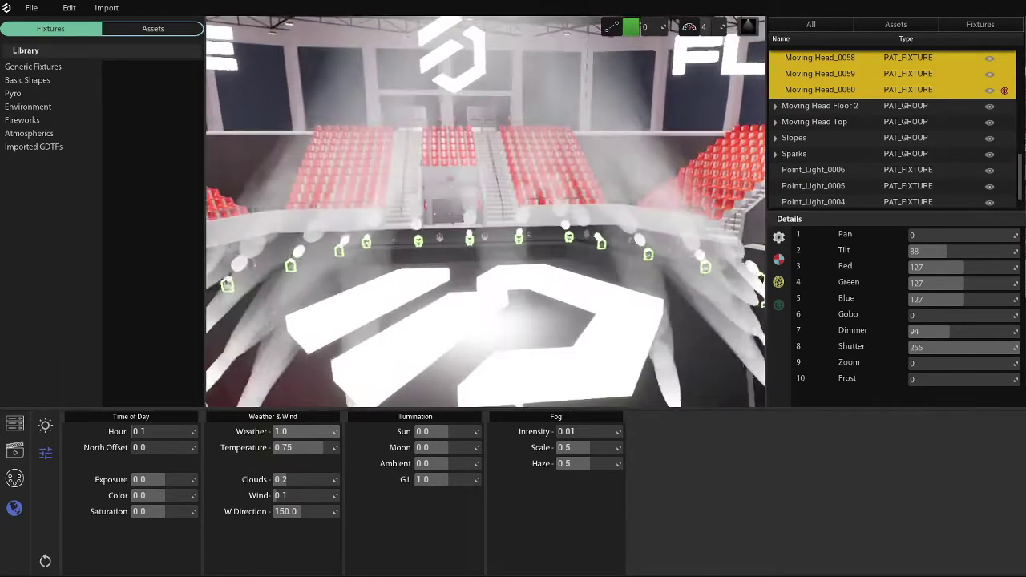
right_drag(485, 211, 485, 241)
right_drag(493, 154, 475, 141)
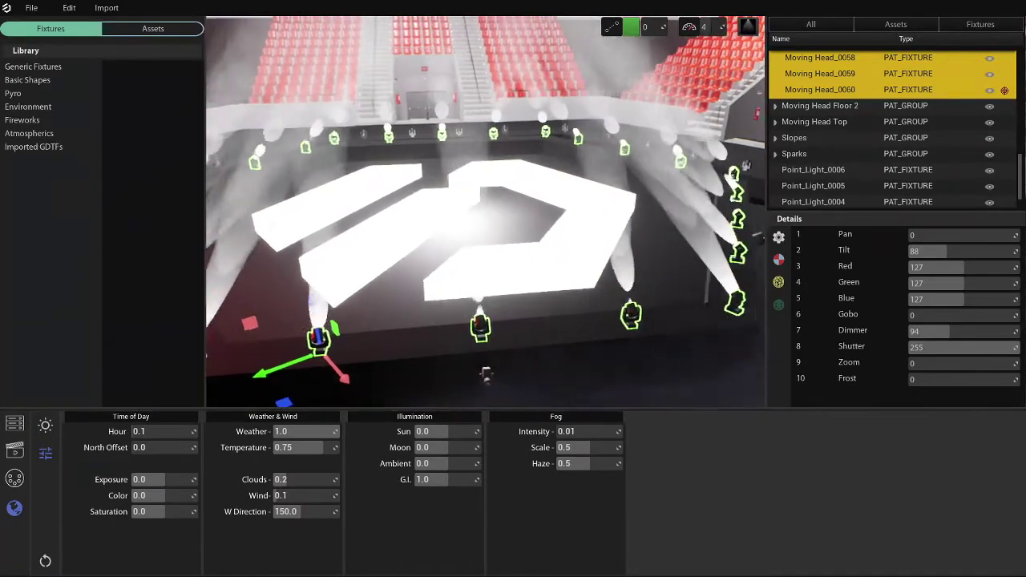
click(748, 26)
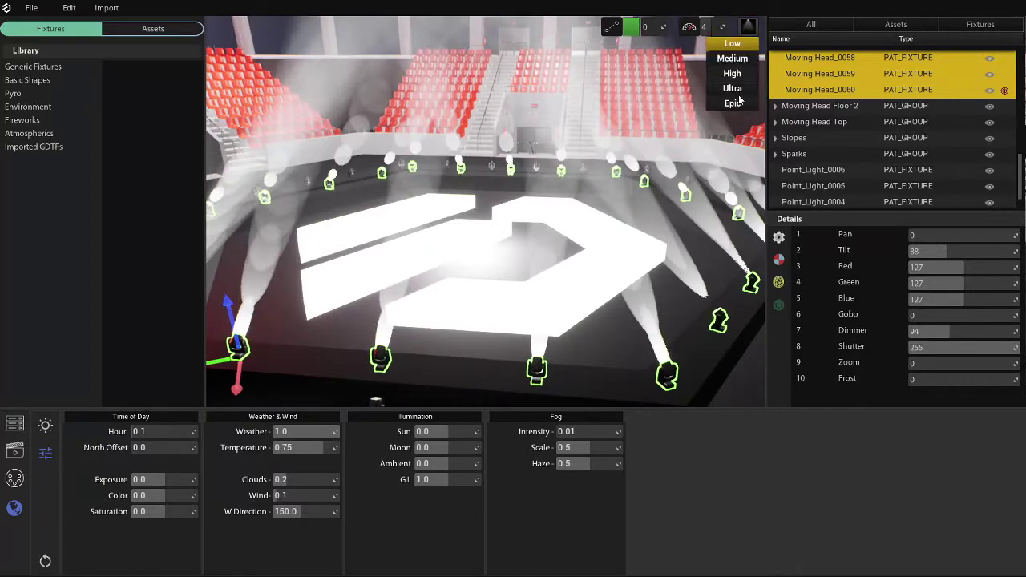
click(732, 105)
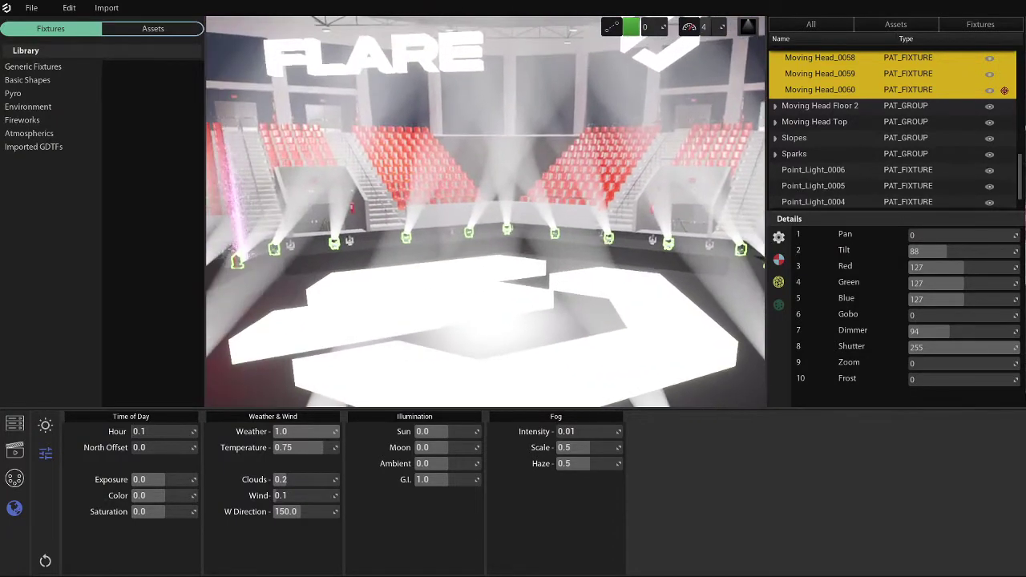
Select the five logo and name fixtures in the Flare Branding group and set their Dimmer to 0.
scroll(836, 152, up, 10)
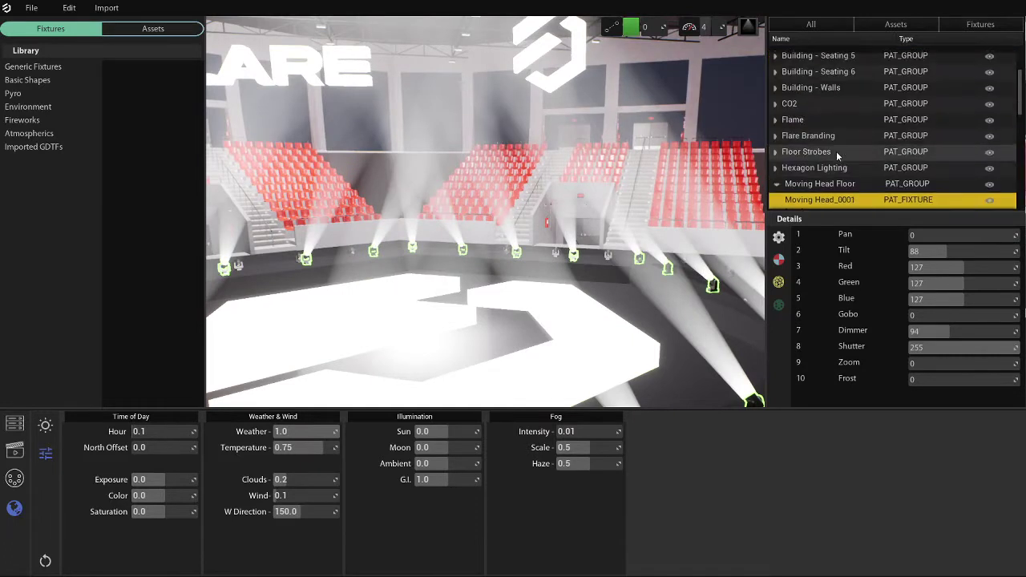
scroll(837, 154, down, 6)
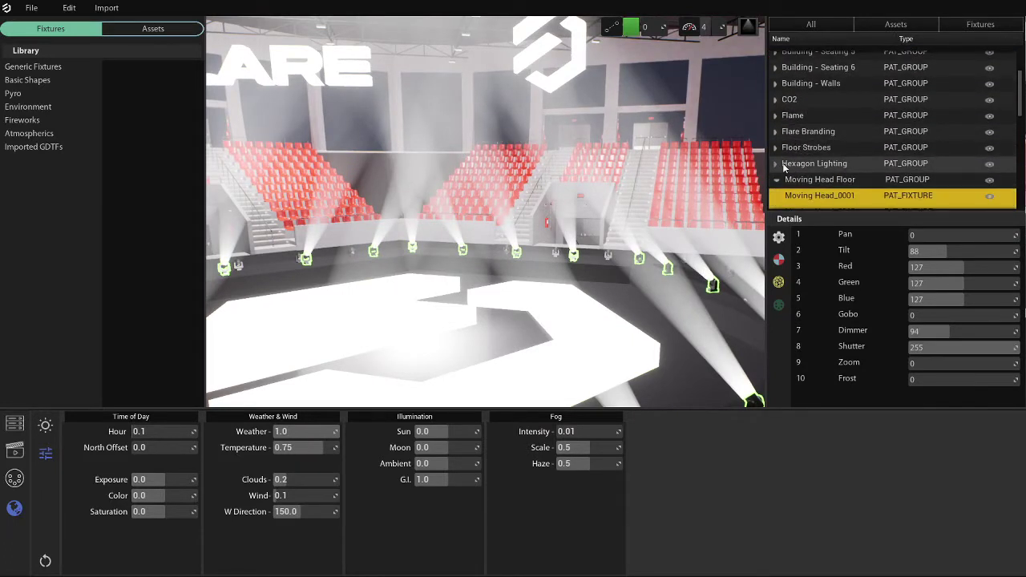
click(776, 165)
click(777, 165)
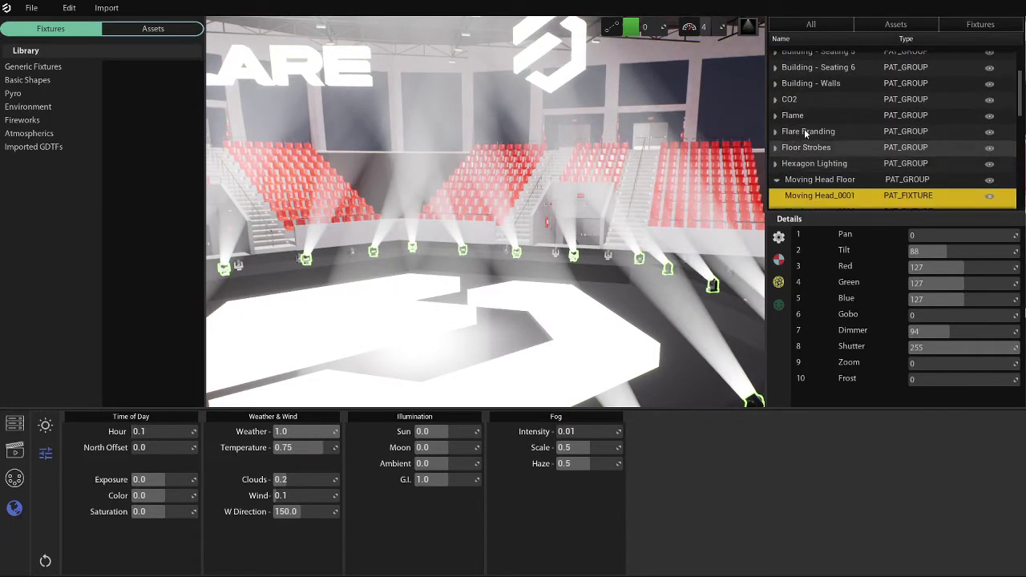
click(808, 131)
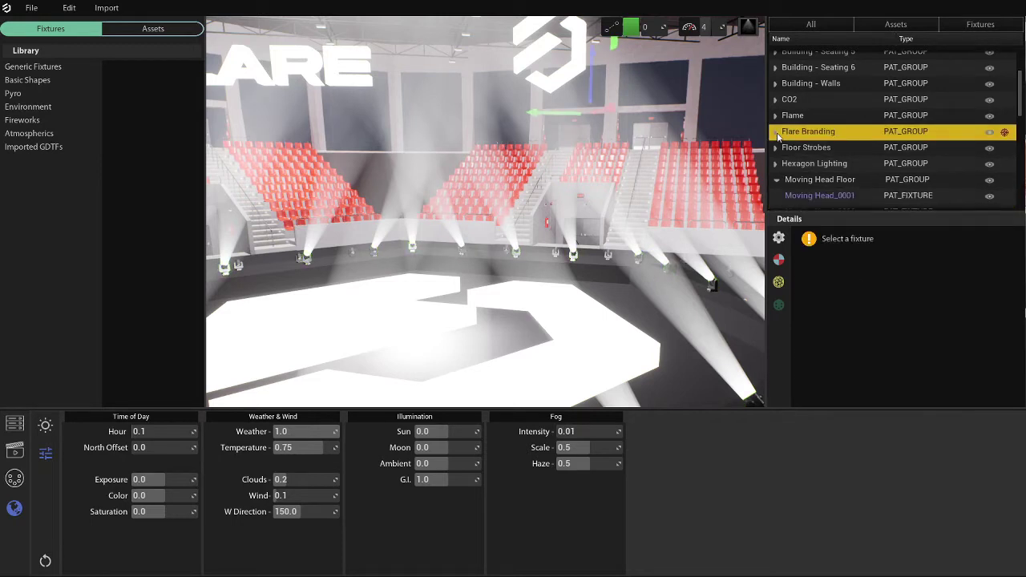
click(776, 132)
click(801, 147)
scroll(806, 165, down, 3)
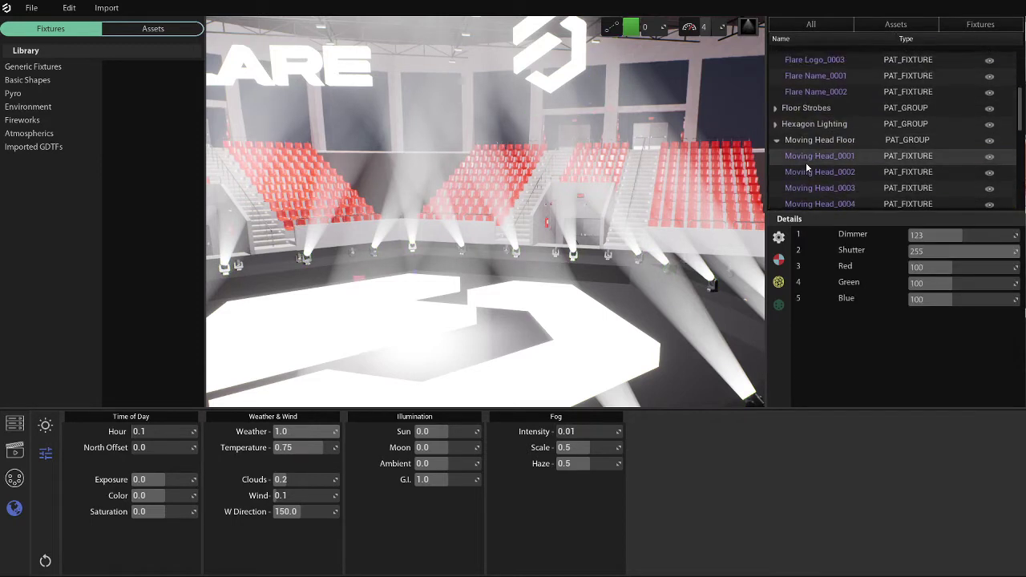
shift+click(817, 93)
click(955, 236)
text(0)
key(Return)
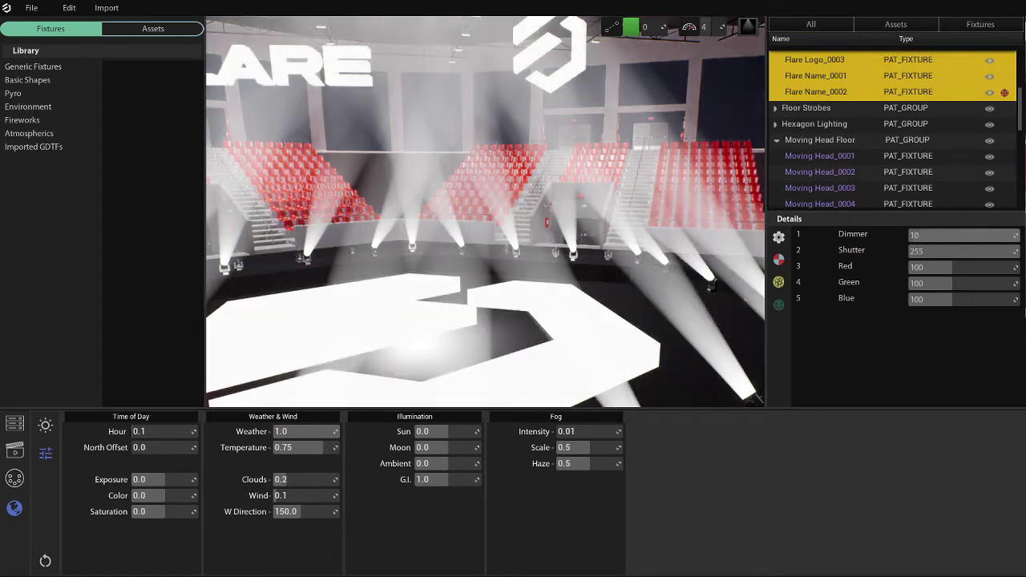
Reselect all fixtures in the Moving Head Floor group and set their Gobo to 47.
right_drag(611, 218, 591, 247)
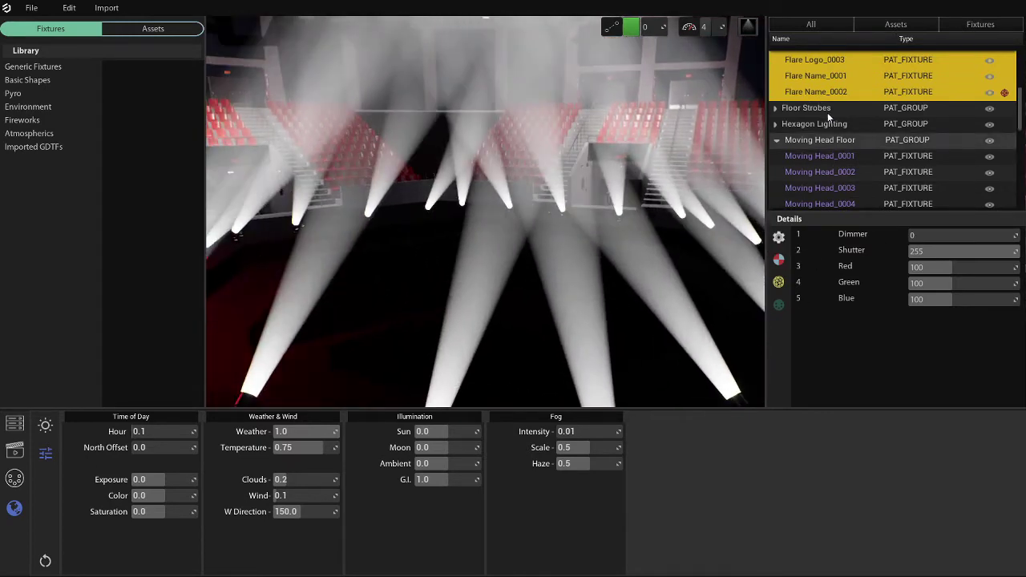
click(835, 155)
scroll(835, 167, down, 18)
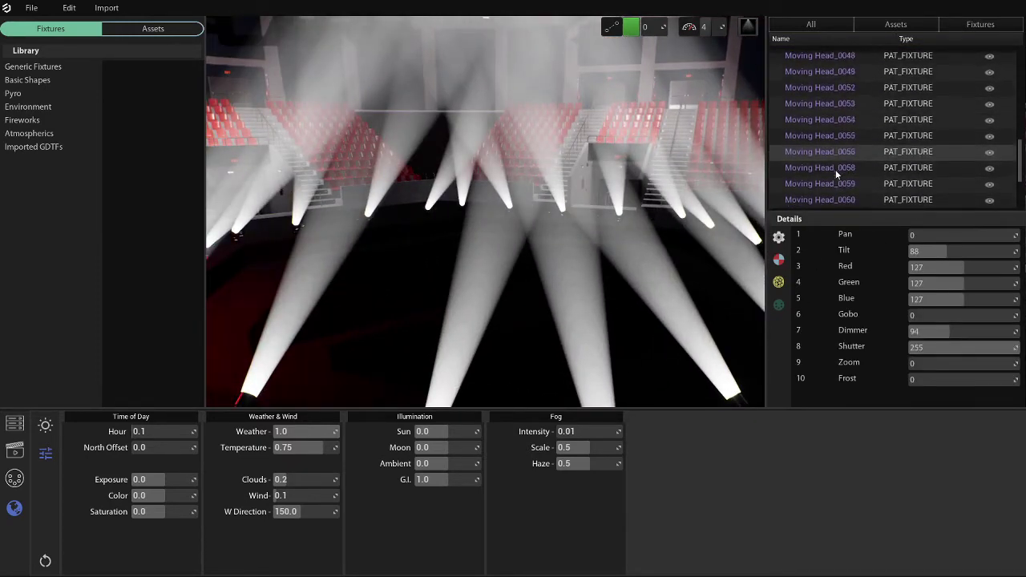
shift+click(835, 167)
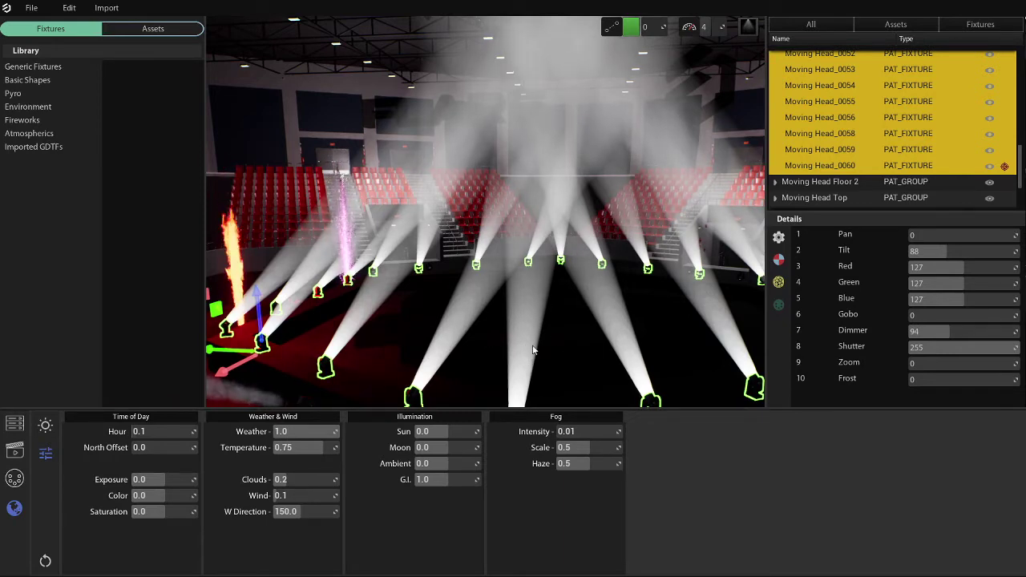
drag(918, 317, 938, 318)
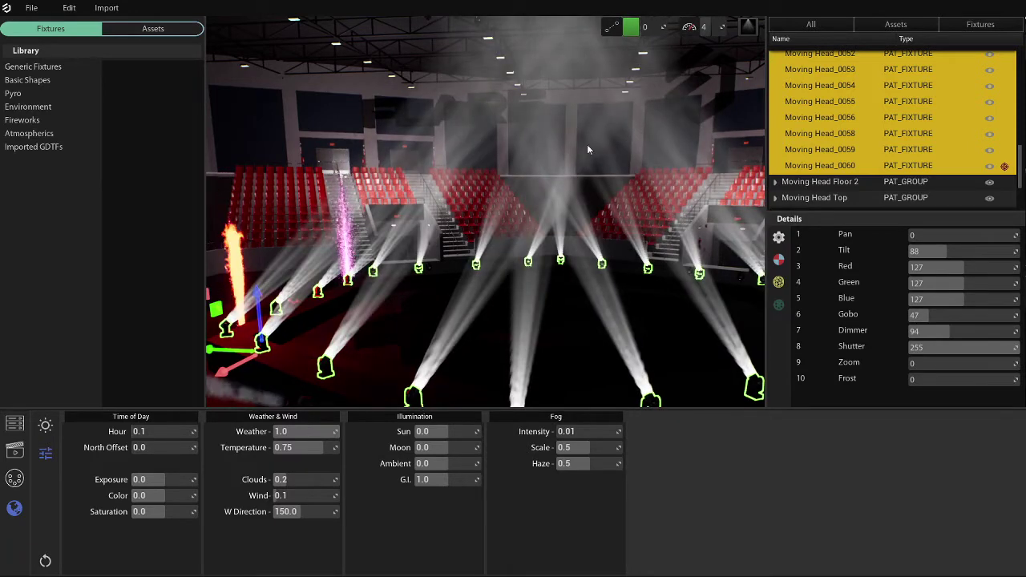
Turn the selected moving heads' beams teal by setting Red to 0, and set their Pan to 94.
click(948, 281)
drag(952, 268, 909, 268)
right_drag(530, 181, 735, 247)
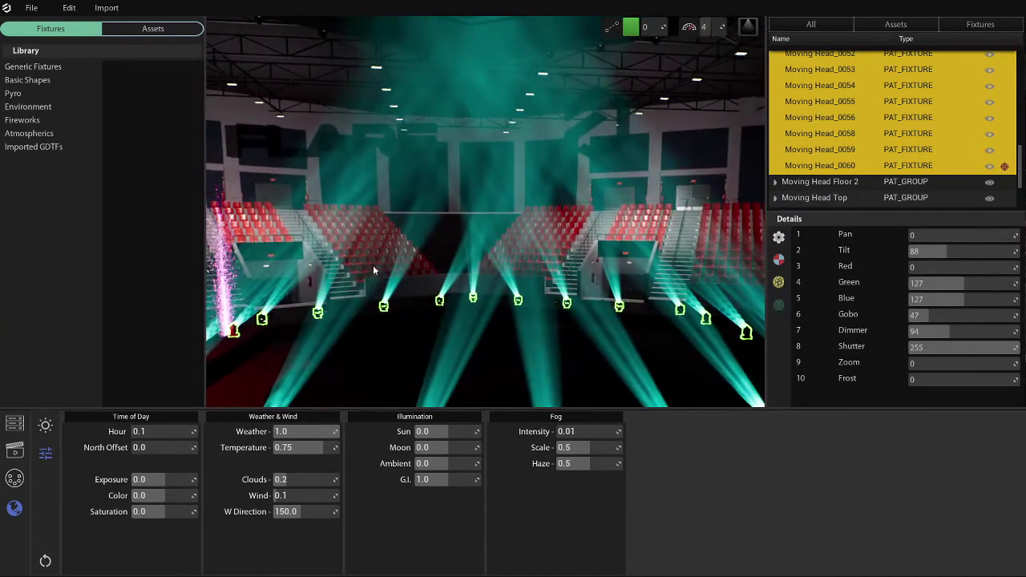
right_drag(372, 267, 337, 356)
middle_drag(624, 186, 634, 286)
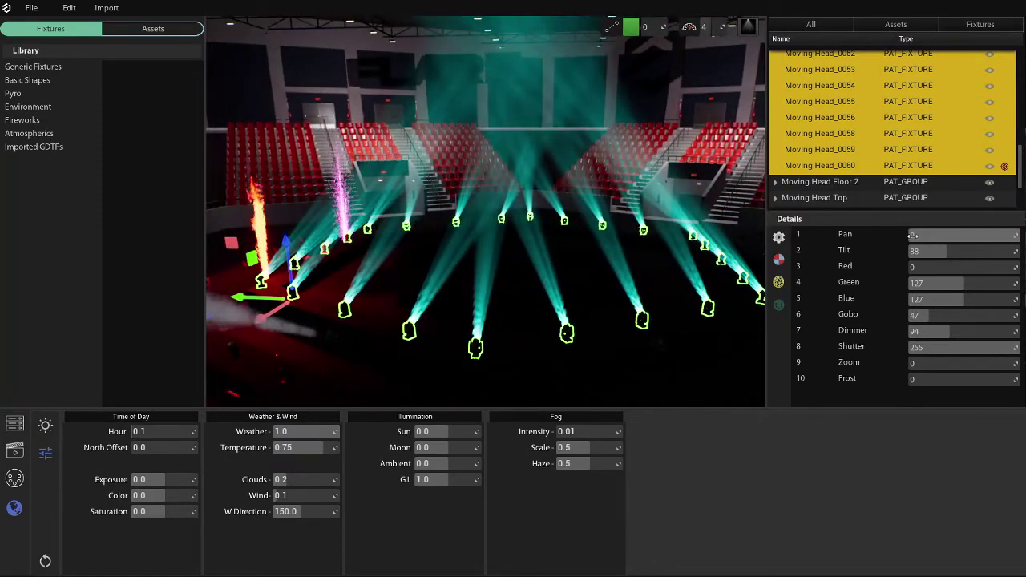
mouse_move(913, 234)
mouse_down()
mouse_move(993, 239)
mouse_move(915, 238)
mouse_up()
Select the burning flame fixture and the purple spark fixture in turn and set StartStop to 0 for each.
right_drag(652, 190, 652, 100)
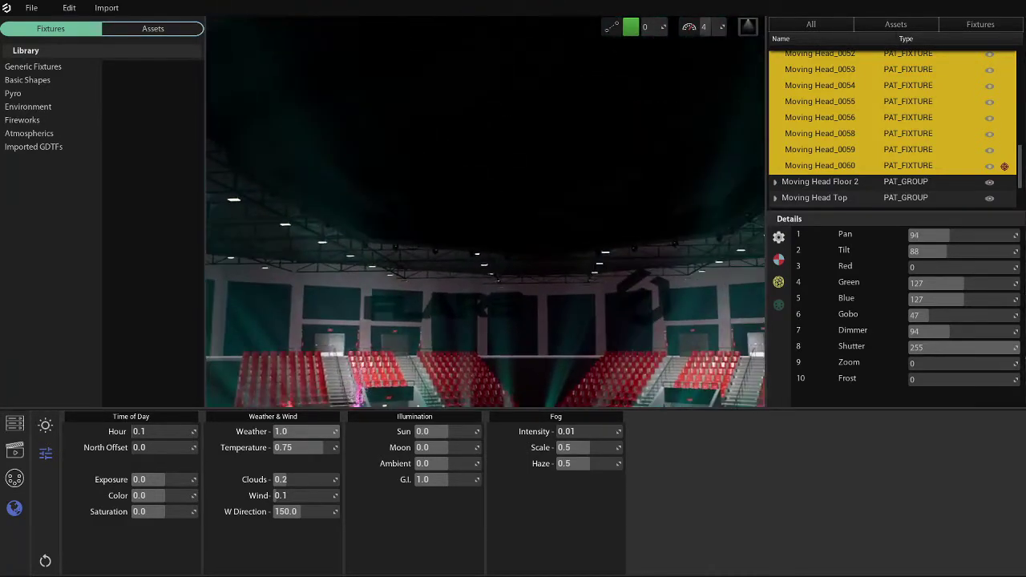
click(364, 245)
right_drag(369, 246, 443, 310)
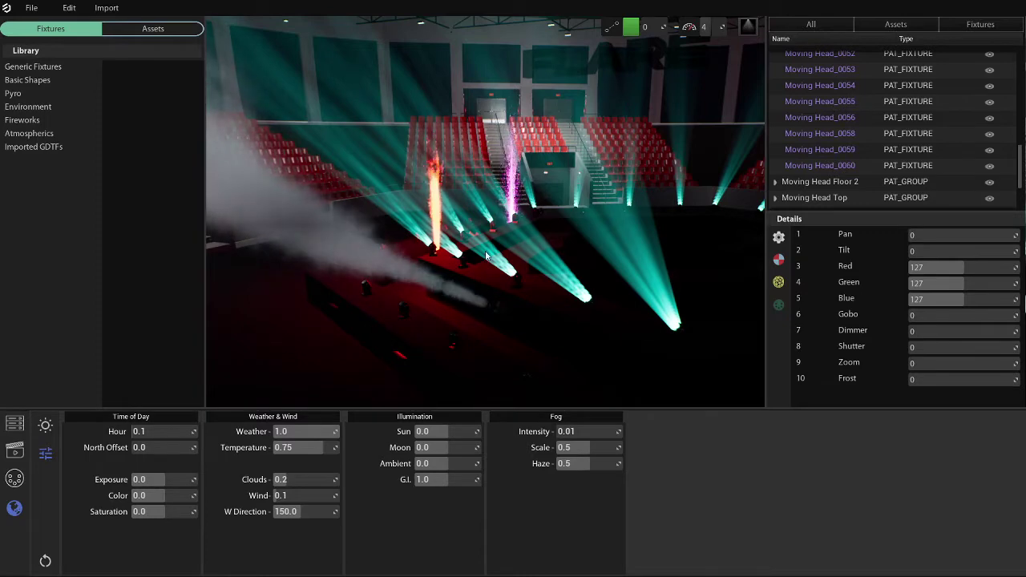
right_drag(555, 371, 797, 371)
right_drag(441, 213, 393, 249)
middle_drag(407, 241, 382, 289)
click(489, 304)
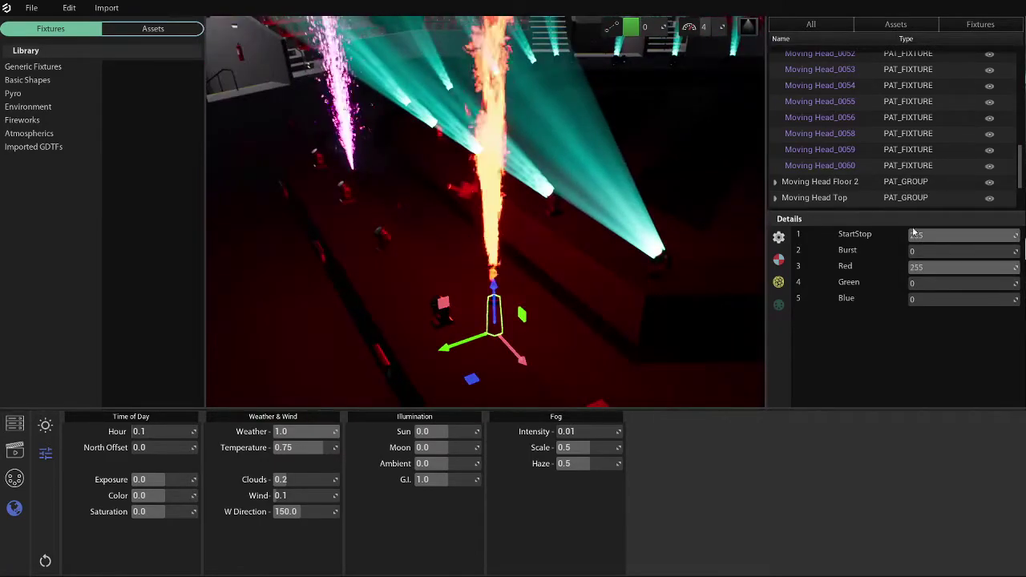
click(354, 174)
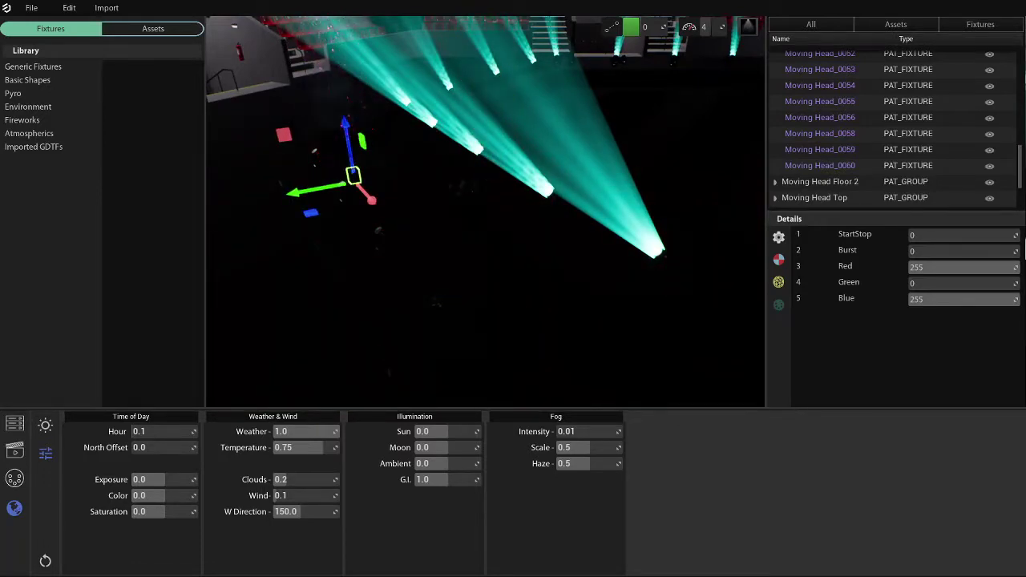
Select the firing CO2 cannon and stop it by setting StartStop to 0.
right_drag(354, 174, 460, 192)
click(390, 244)
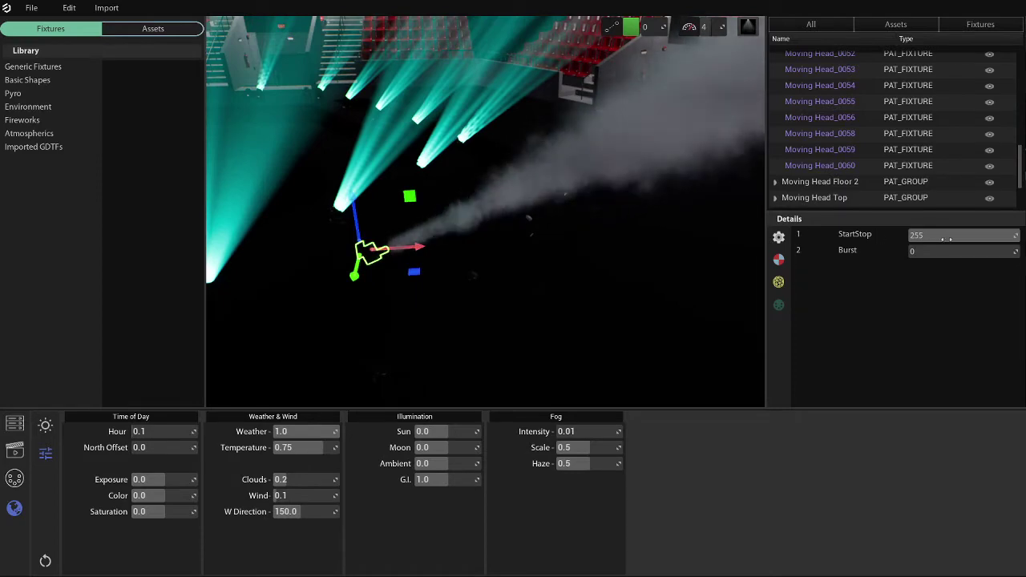
drag(946, 237, 115, 229)
Set the environment's Clouds to 0.248 and raise the fog Intensity to 2.8044.
right_drag(417, 232, 272, 217)
right_drag(513, 224, 477, 216)
right_drag(540, 330, 514, 399)
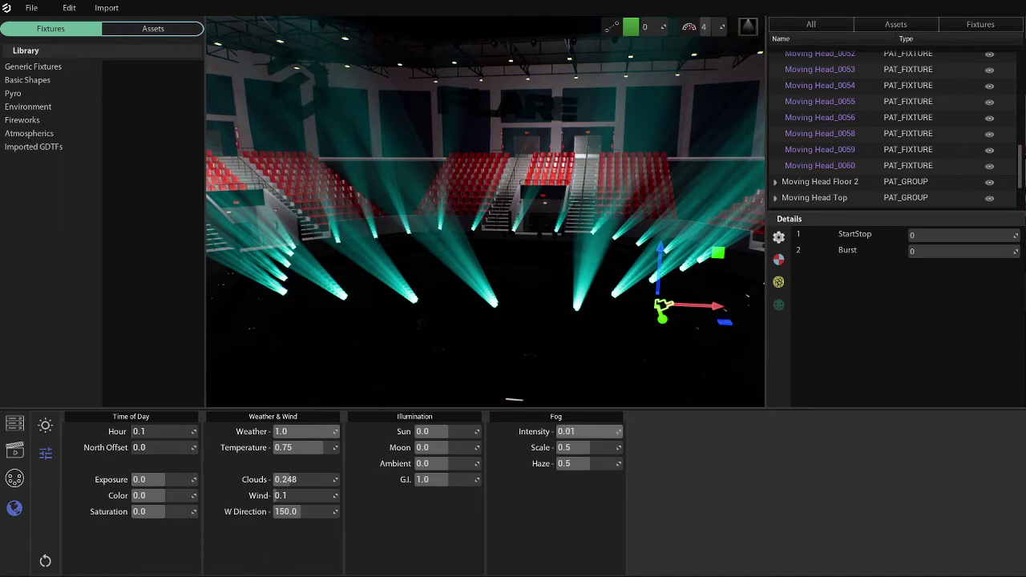
drag(587, 431, 624, 432)
mouse_move(701, 219)
right_down()
mouse_move(729, 249)
mouse_move(717, 224)
mouse_move(701, 220)
right_up()
Reselect the Moving Head Floor fixtures and raise their Dimmer to 199.
click(818, 166)
scroll(833, 143, up, 10)
scroll(833, 152, down, 1)
click(828, 139)
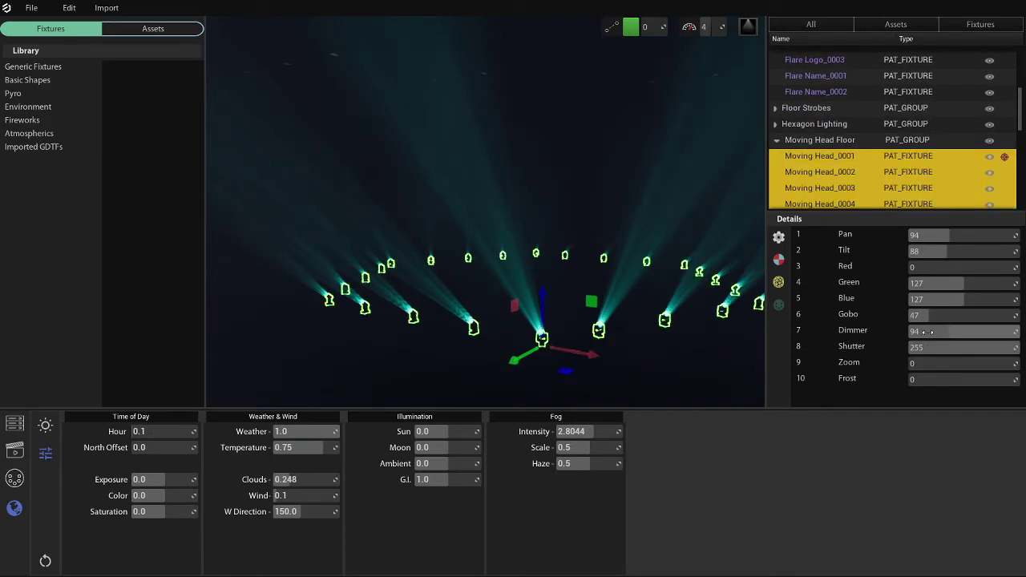
drag(975, 331, 1000, 331)
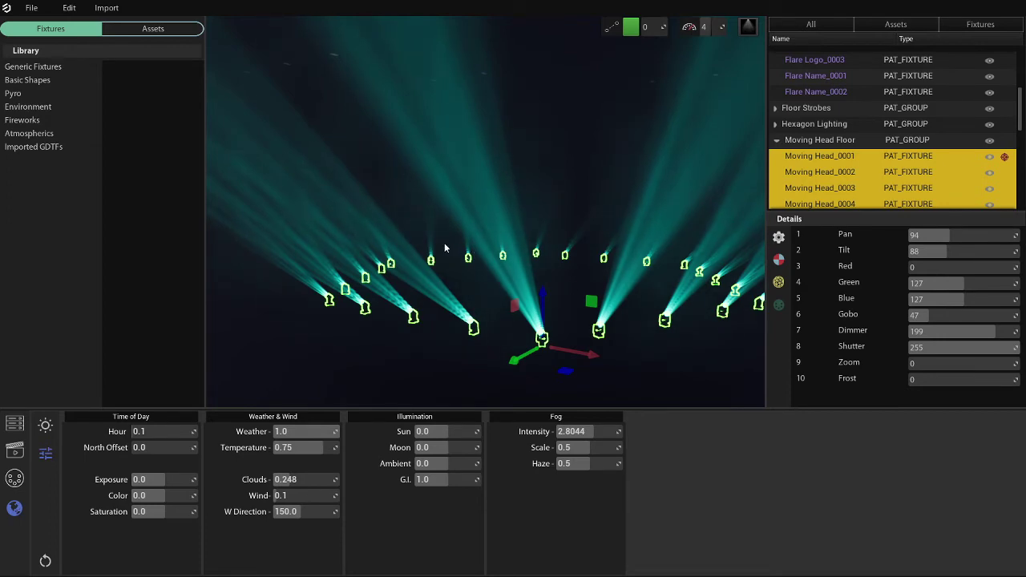
Select all five Flare Branding fixtures, from Flare Logo_0001 through Flare Name_0002, and raise their Dimmer to 47.
right_drag(446, 249, 533, 189)
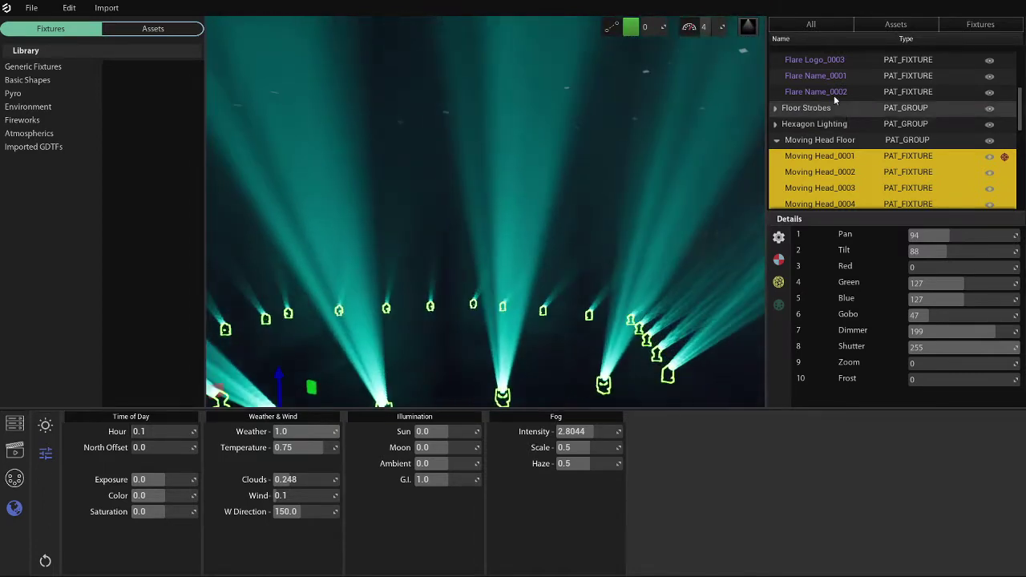
click(834, 96)
scroll(833, 95, up, 1)
shift+click(826, 78)
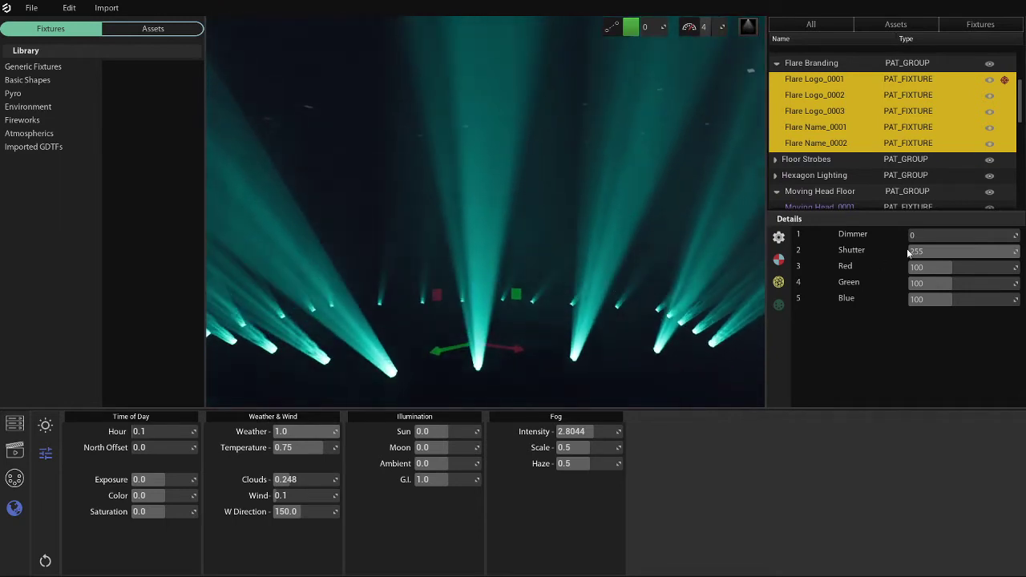
drag(919, 233, 947, 237)
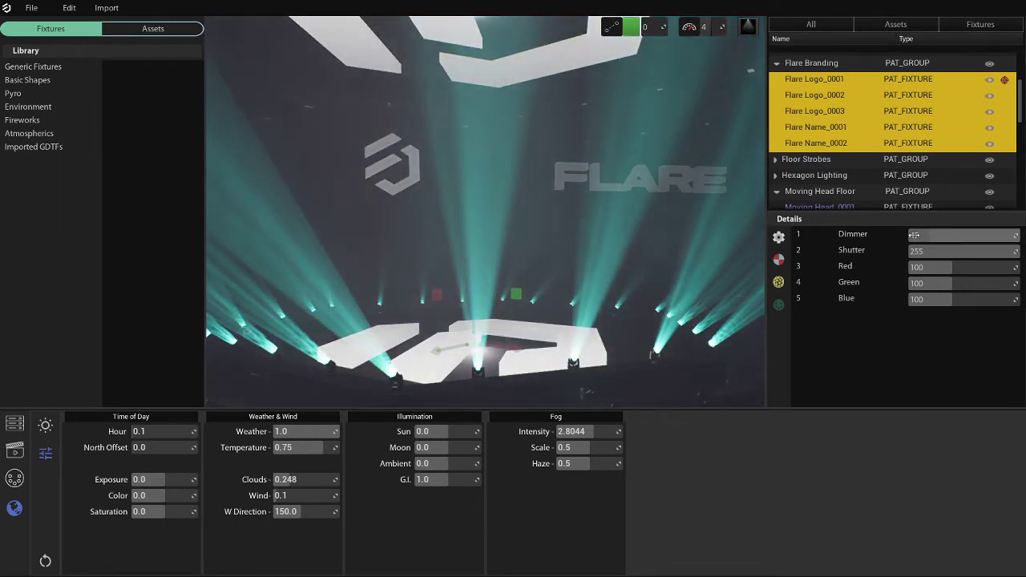
Lower the environment's fog Intensity to 0.01.
mouse_move(584, 199)
right_down()
mouse_move(469, 197)
mouse_move(581, 199)
right_up()
key(w)
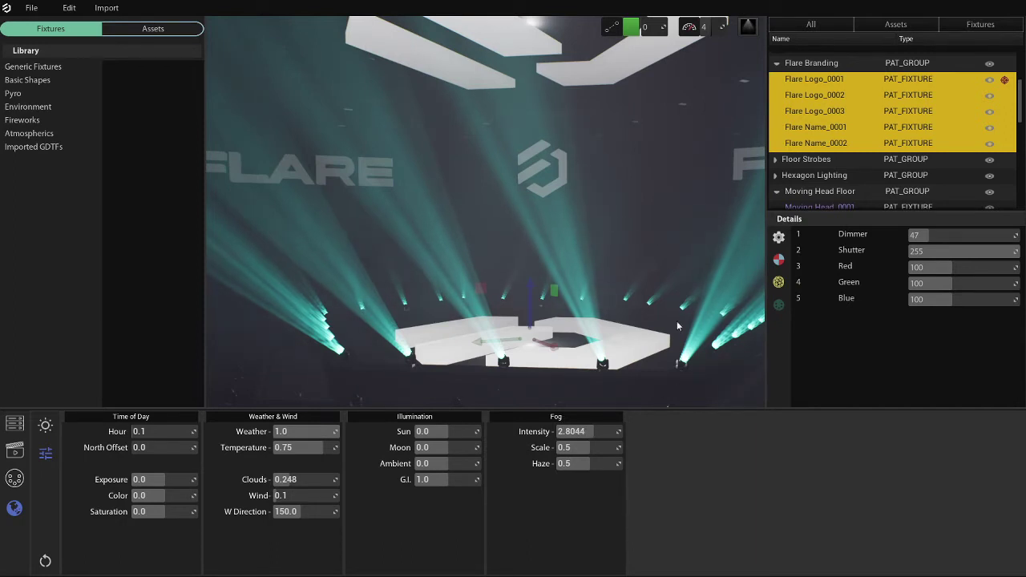
drag(589, 432, 557, 433)
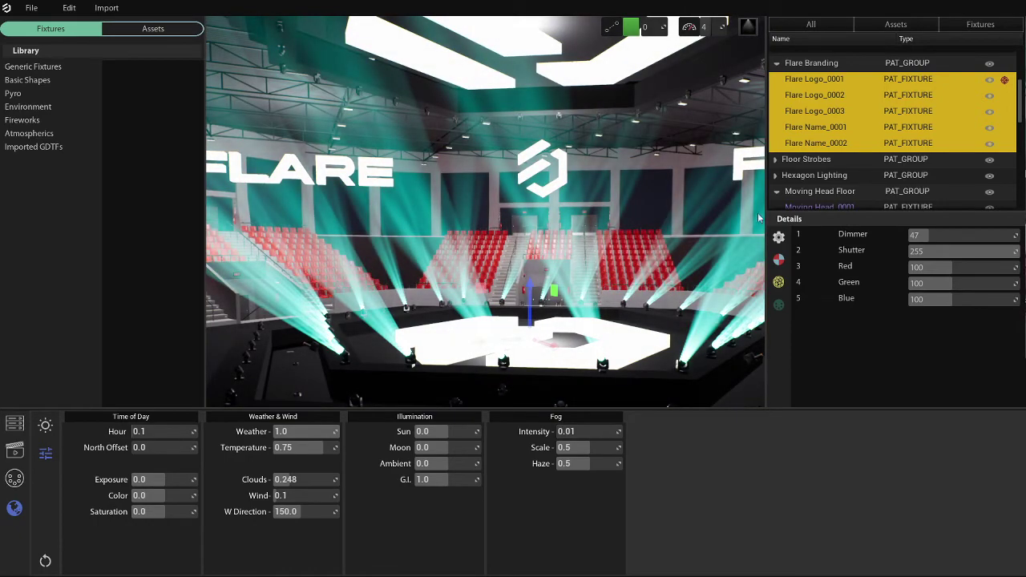
Reselect all the Flare Branding fixtures and set their Red to 179 and Green to 0.
mouse_move(504, 206)
right_down()
mouse_move(498, 241)
mouse_move(509, 261)
mouse_move(489, 253)
mouse_move(504, 207)
right_up()
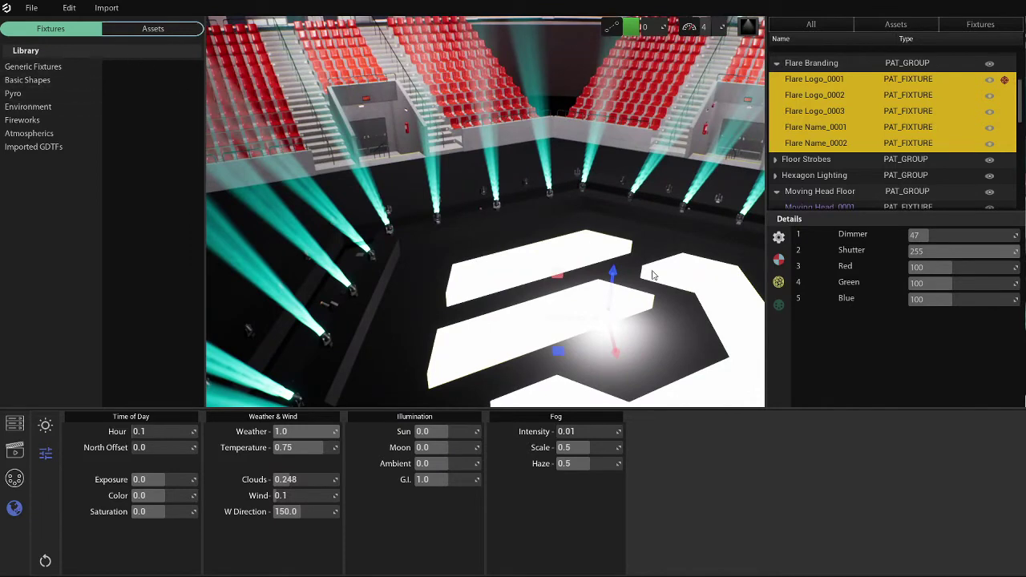
click(516, 275)
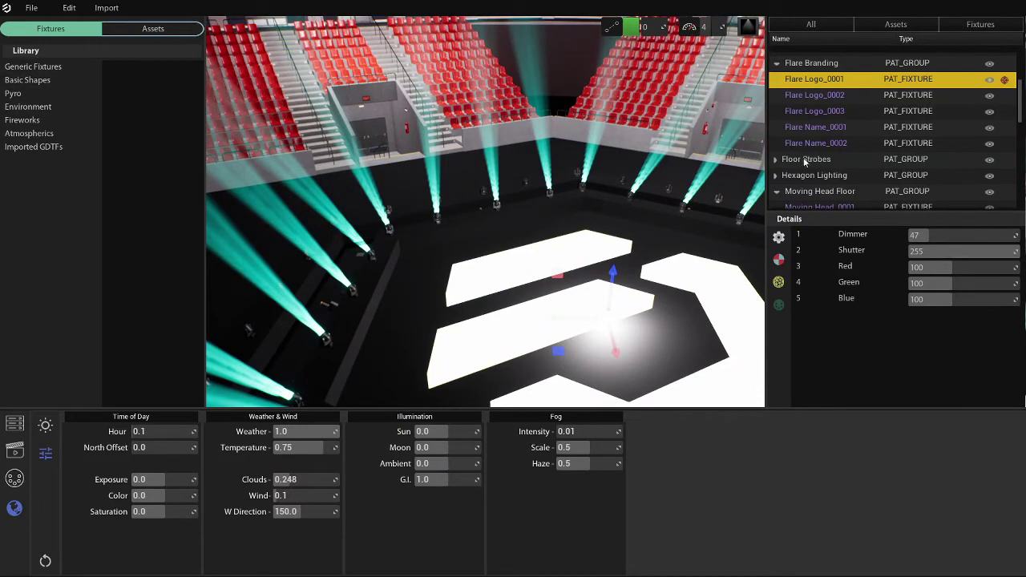
shift+click(867, 143)
right_drag(561, 249, 425, 180)
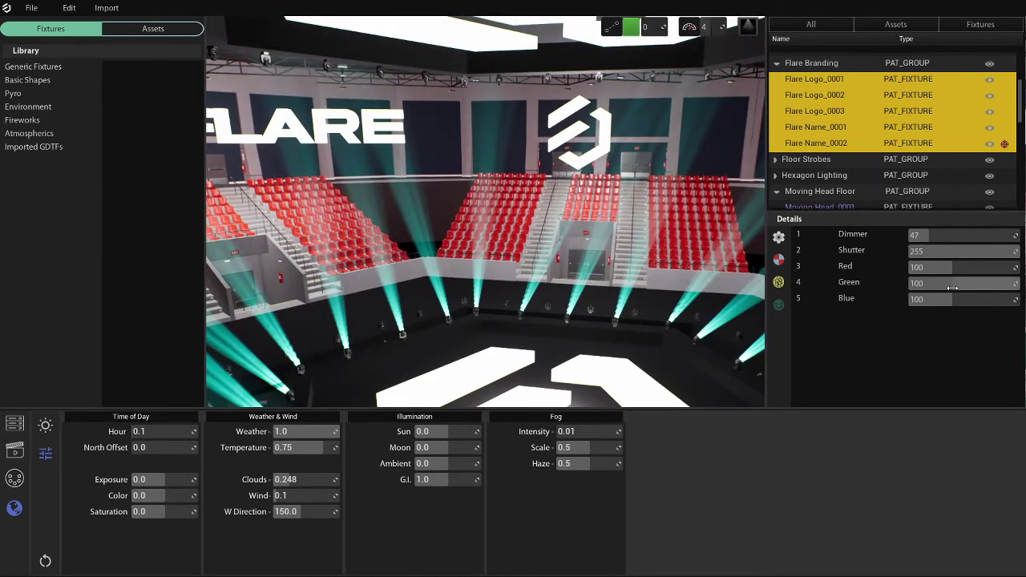
drag(952, 283, 763, 273)
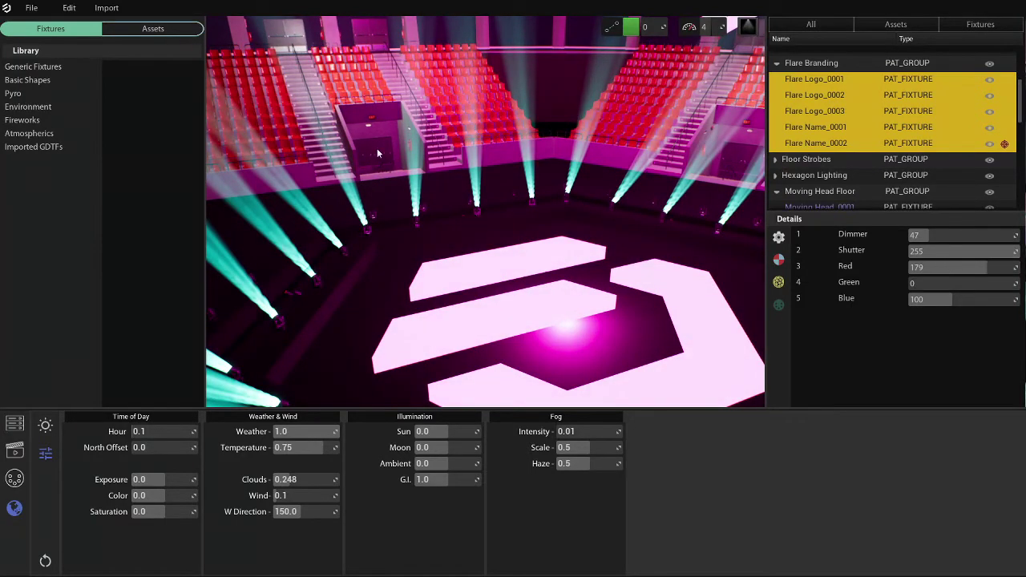
Find the large smoke cloud in the Effects assets and place it on the stage floor.
click(156, 31)
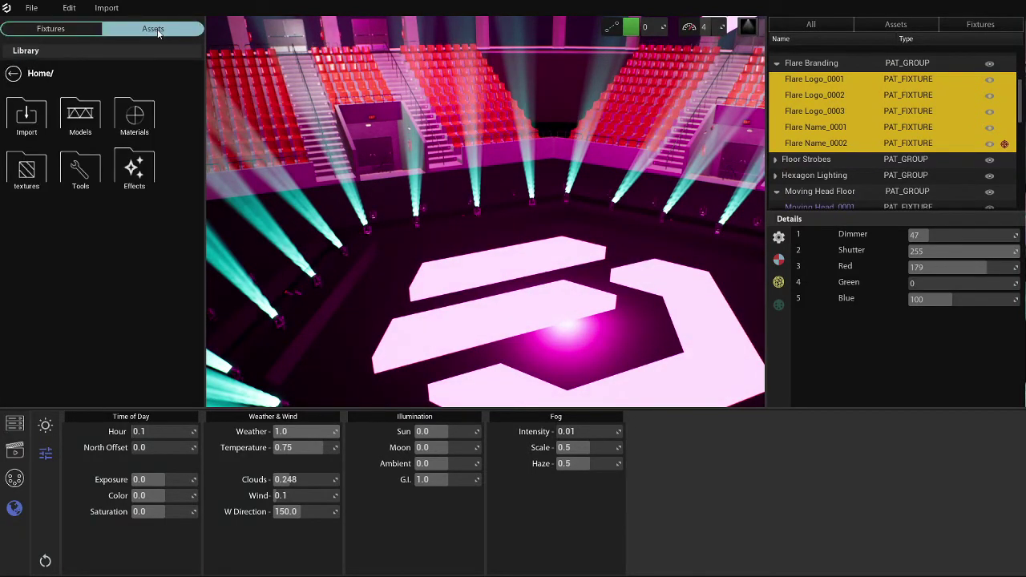
double_click(144, 174)
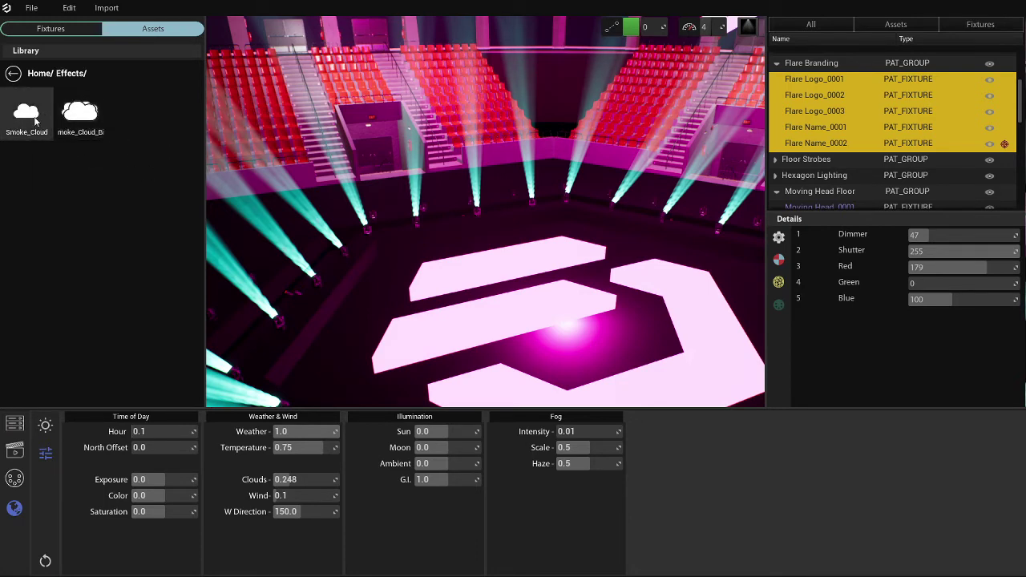
drag(80, 113, 553, 312)
middle_drag(552, 312, 437, 303)
right_drag(437, 303, 365, 293)
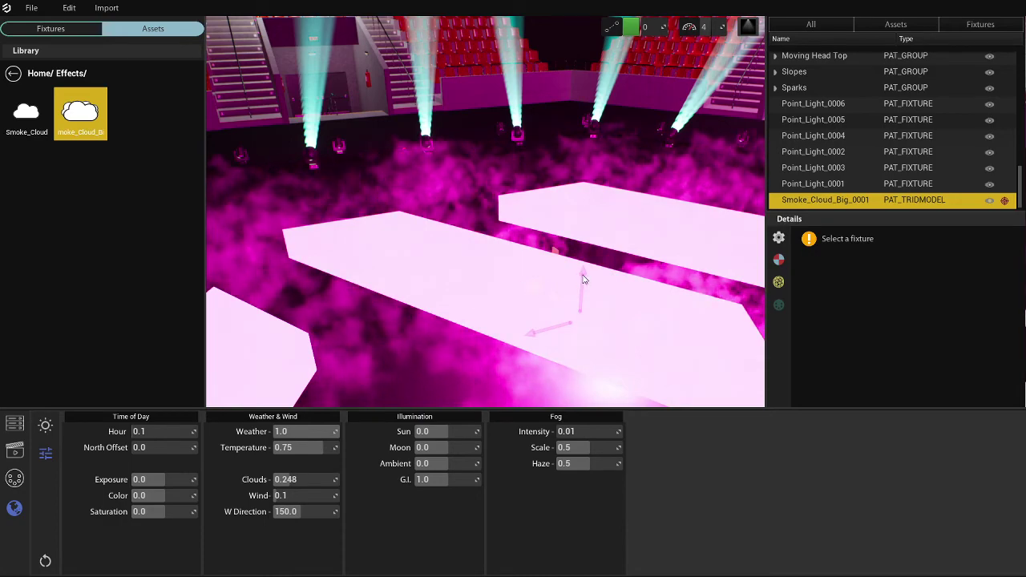
Raise the large smoke cloud slightly above the stage and view it from several angles.
drag(583, 277, 589, 192)
right_drag(516, 171, 757, 184)
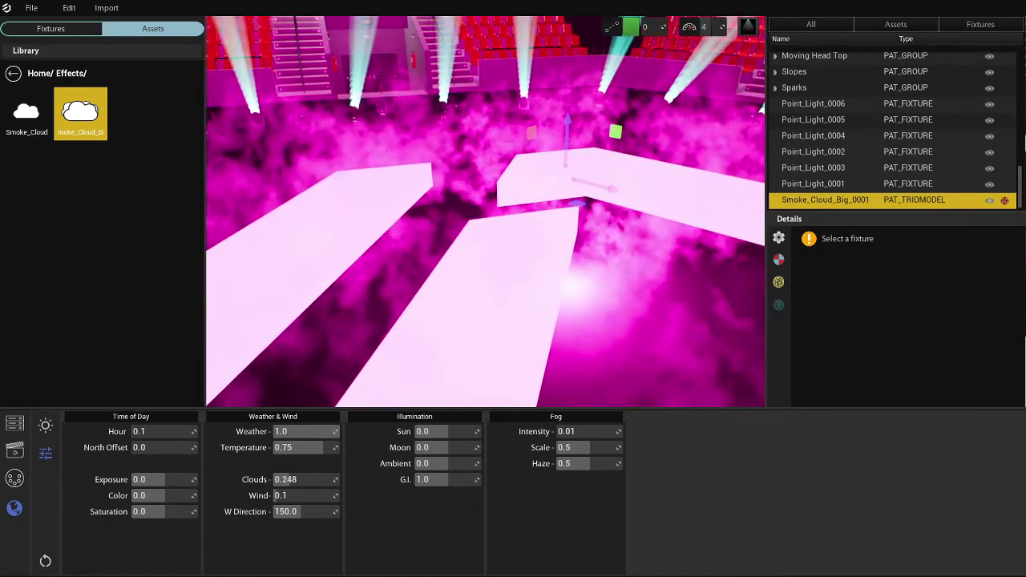
right_drag(457, 170, 541, 140)
middle_drag(542, 142, 499, 152)
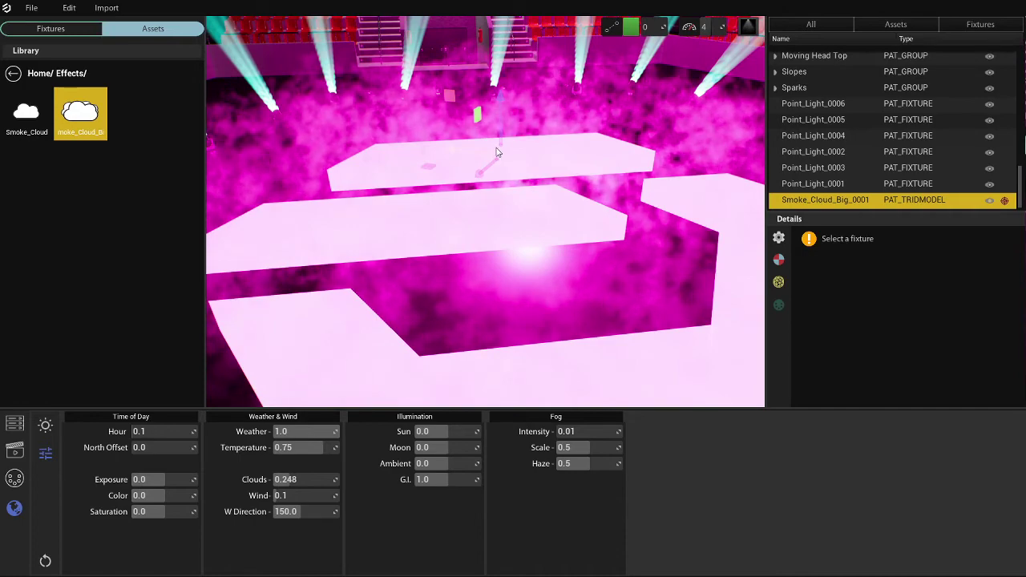
right_drag(497, 152, 496, 116)
middle_drag(497, 104, 497, 162)
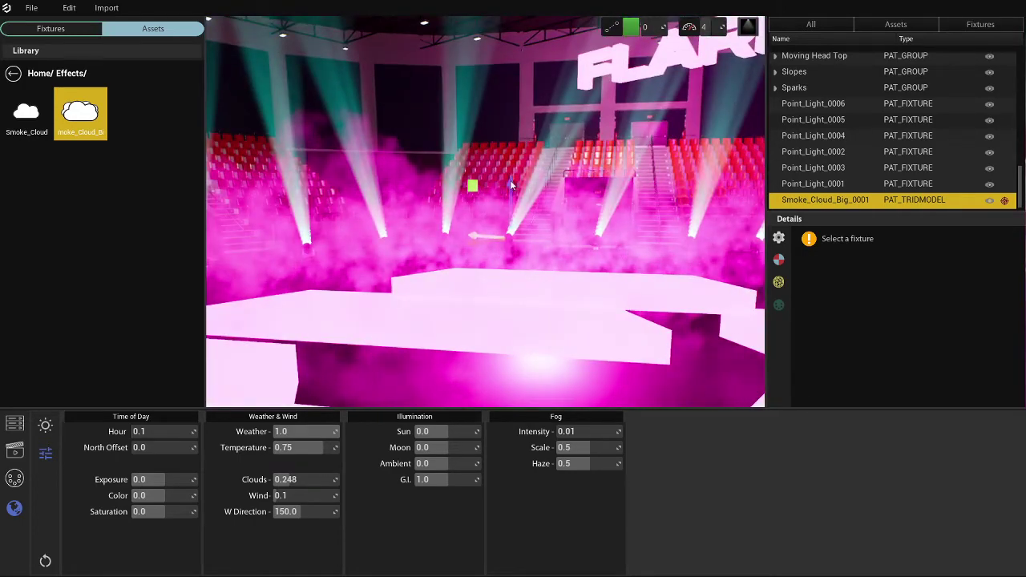
Lift the large smoke cloud higher above the stage and check its spread from overhead.
drag(511, 182, 525, 28)
right_drag(513, 90, 530, 151)
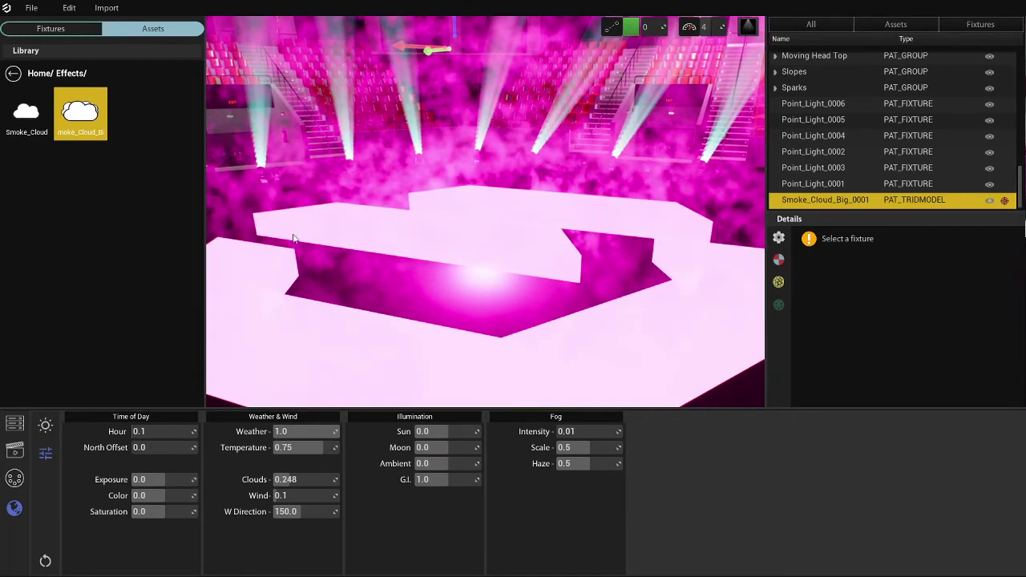
right_drag(297, 247, 281, 268)
right_drag(206, 275, 209, 252)
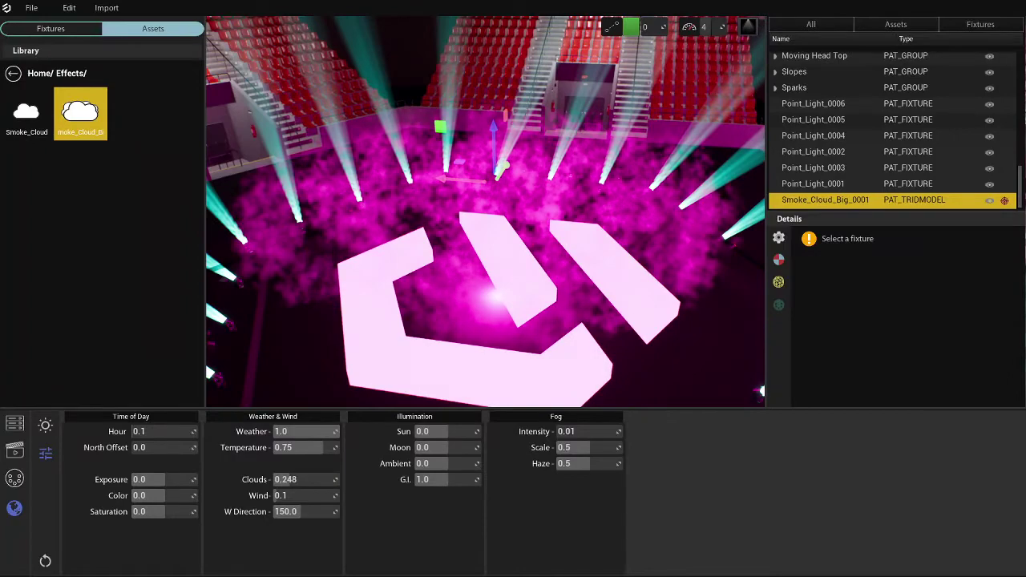
mouse_move(485, 212)
right_down()
mouse_move(481, 189)
mouse_move(432, 177)
mouse_move(377, 192)
mouse_move(473, 220)
right_up()
middle_drag(401, 234, 413, 231)
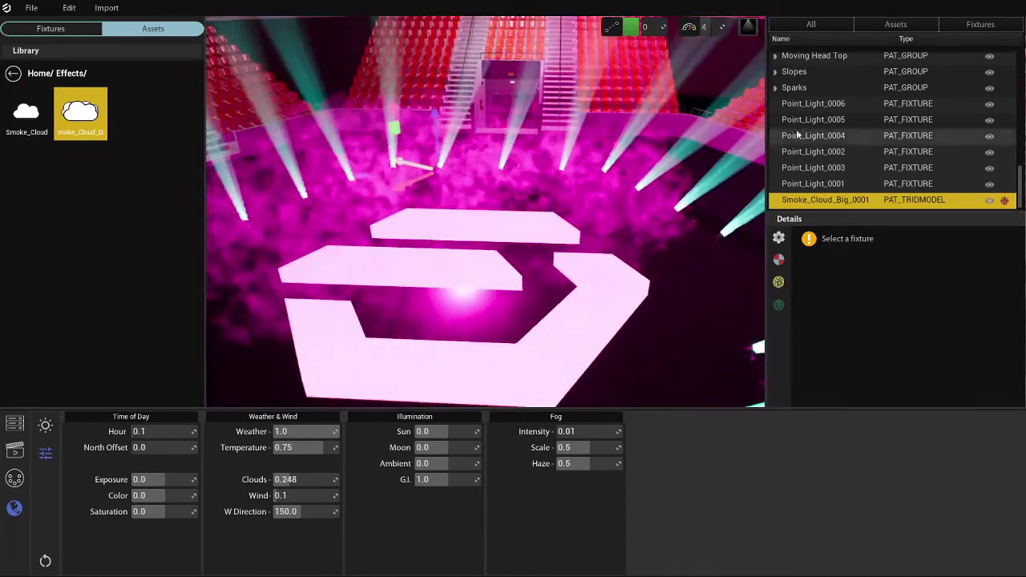
Change the beam quality to High and inspect the floor moving head beams around the stage.
click(750, 29)
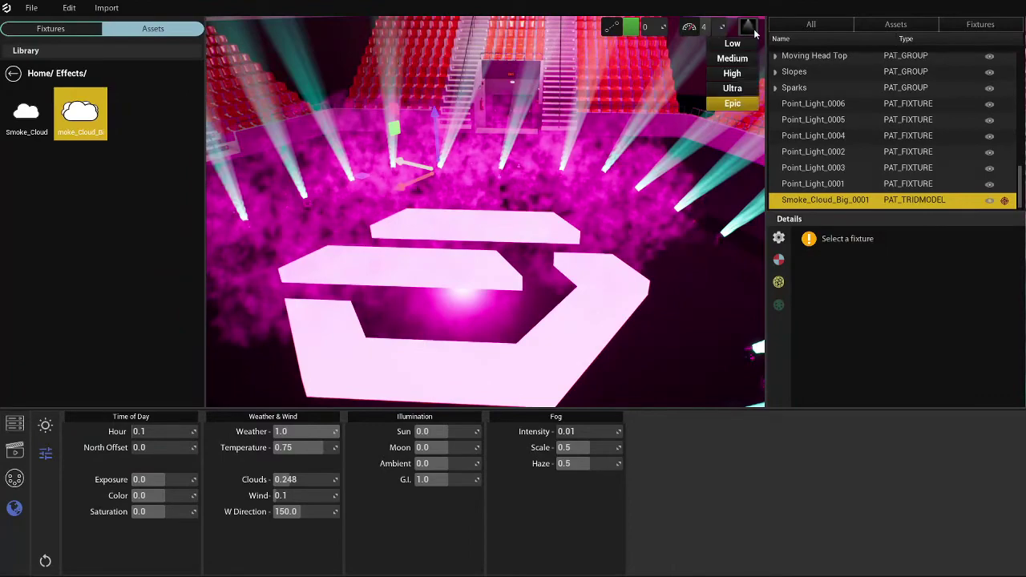
click(733, 73)
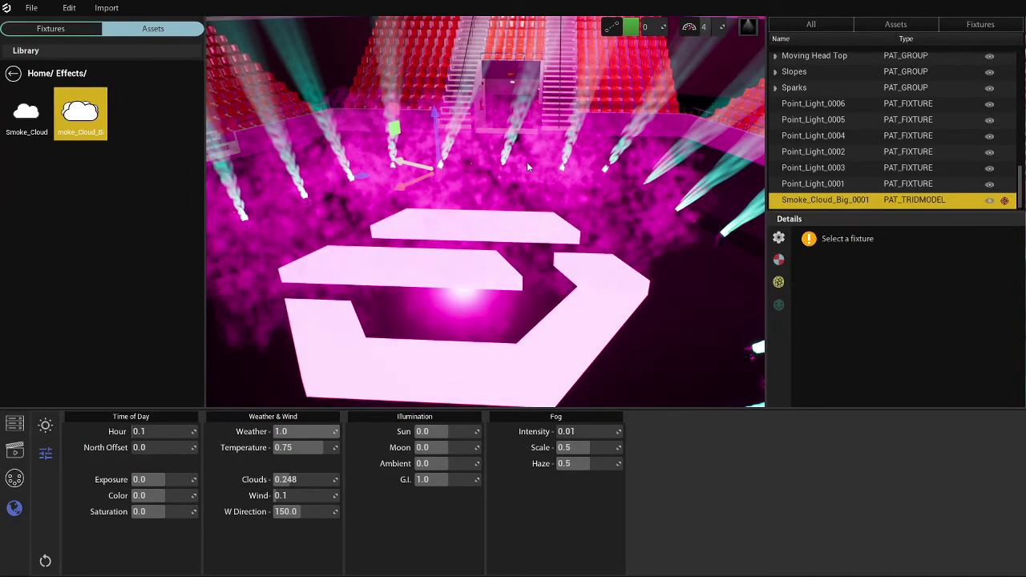
right_drag(509, 167, 409, 181)
middle_drag(401, 229, 204, 243)
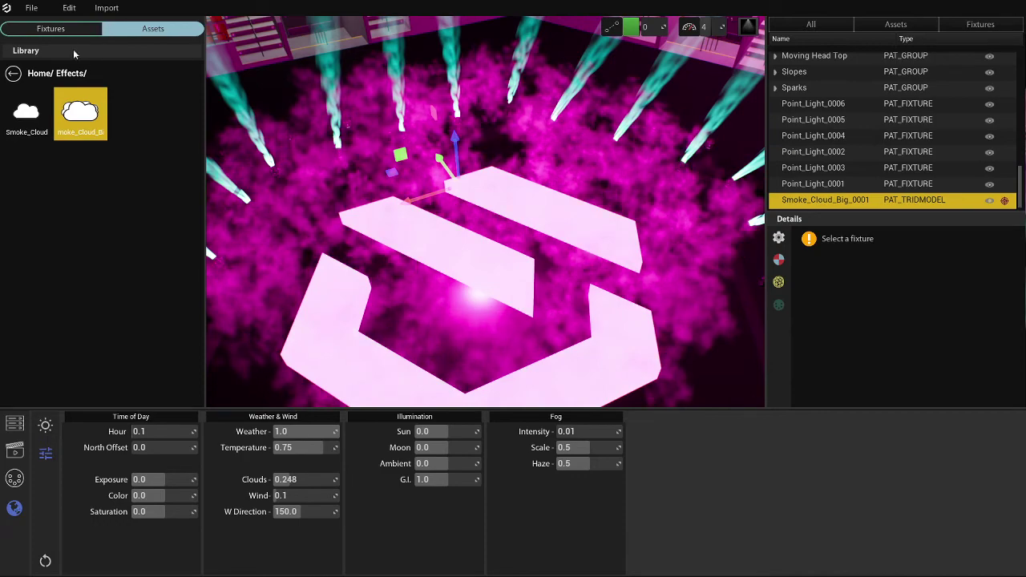
Select the triangular light panel between two seating stands and set its Red to 42 and Green to 92.
right_drag(527, 176, 513, 72)
click(483, 247)
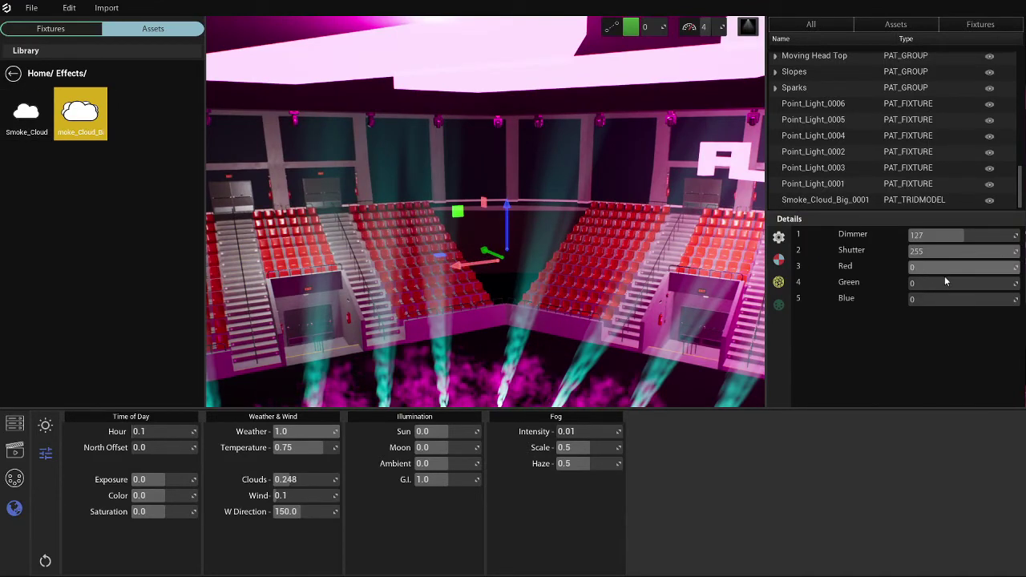
drag(919, 268, 938, 268)
right_drag(683, 273, 426, 246)
click(422, 255)
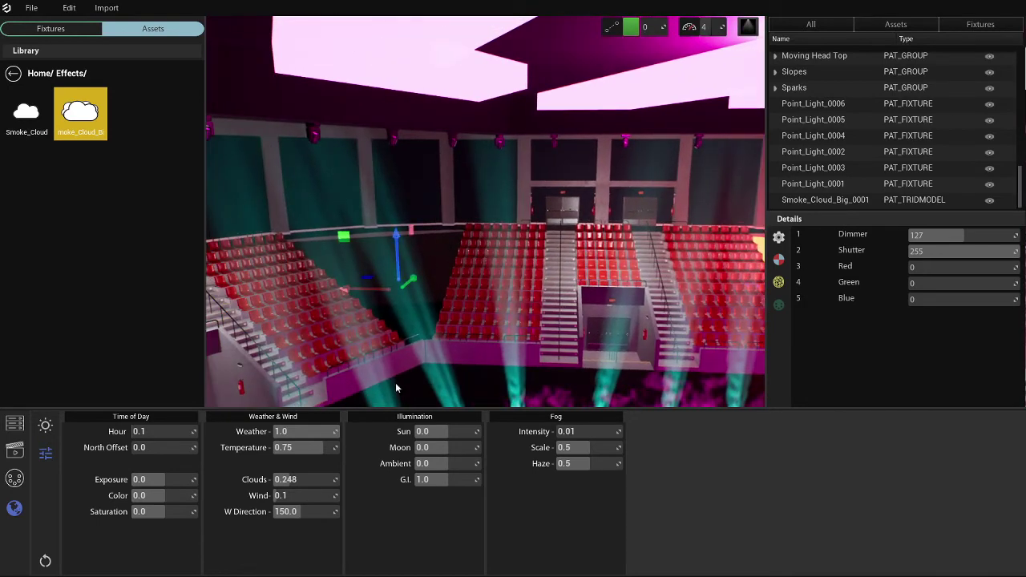
right_drag(414, 241, 614, 253)
click(548, 274)
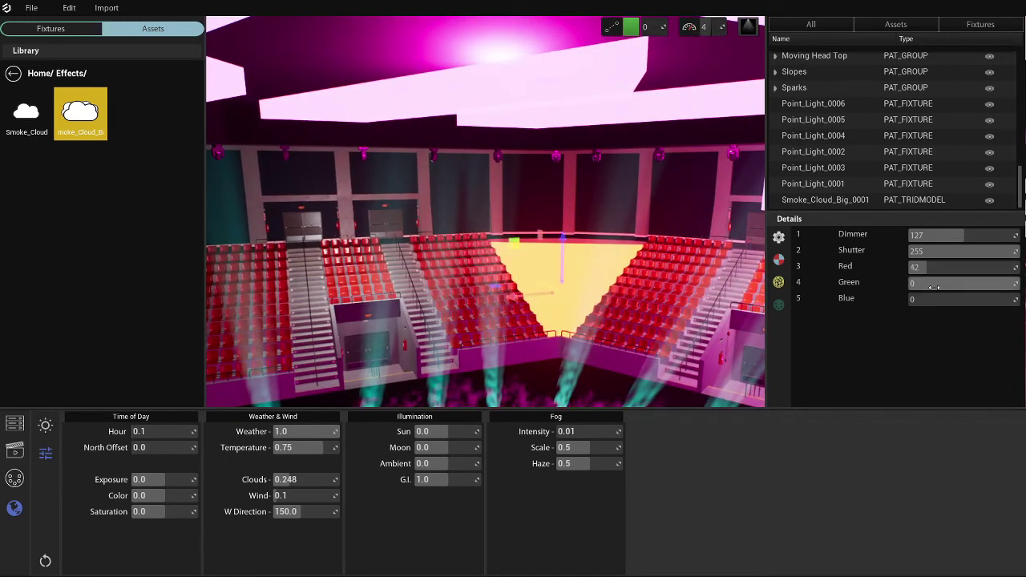
drag(915, 284, 945, 284)
drag(880, 287, 878, 287)
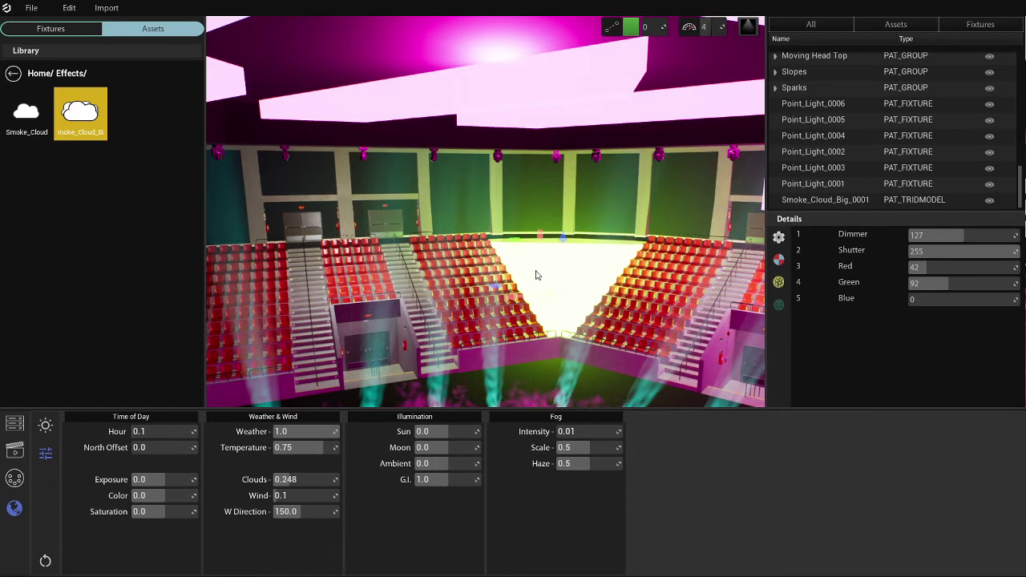
Expand the Hexagon Lighting group, select its three hollow hexagon fixtures and set their Red to 239.
right_drag(365, 313, 471, 335)
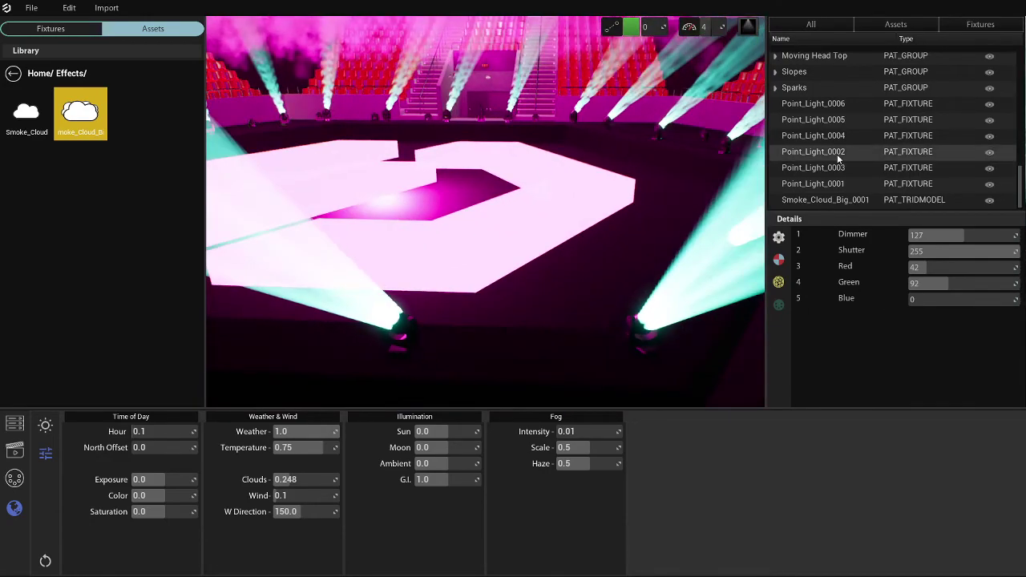
scroll(838, 181, up, 2)
scroll(838, 183, up, 20)
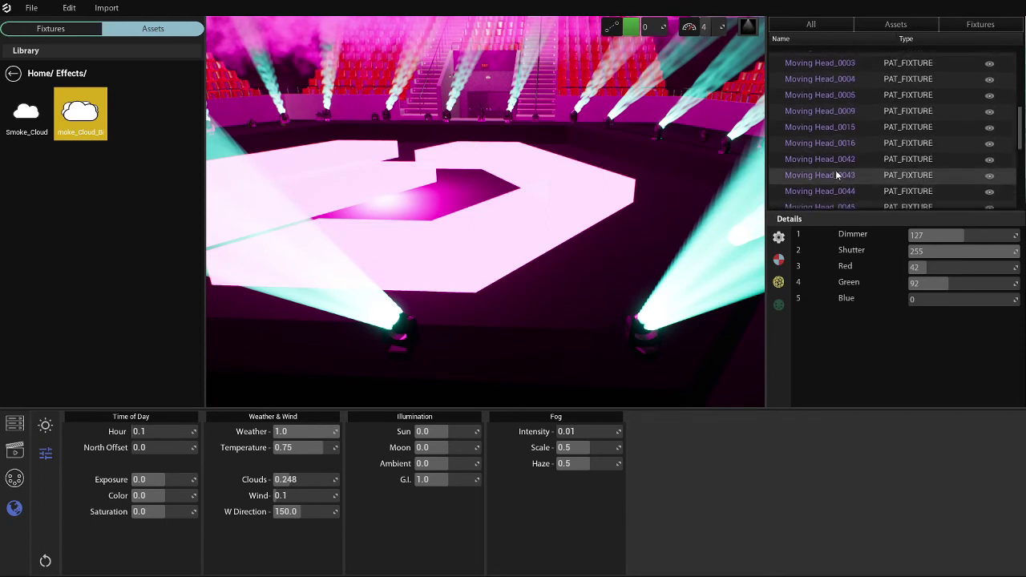
click(801, 185)
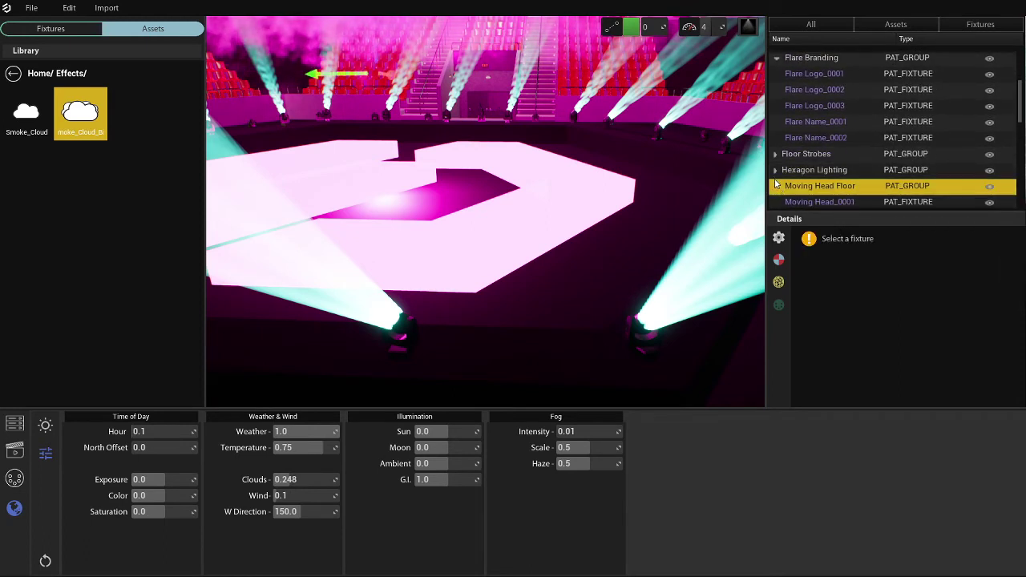
click(774, 169)
scroll(810, 175, down, 2)
click(818, 136)
shift+click(831, 178)
click(828, 165)
shift+click(821, 135)
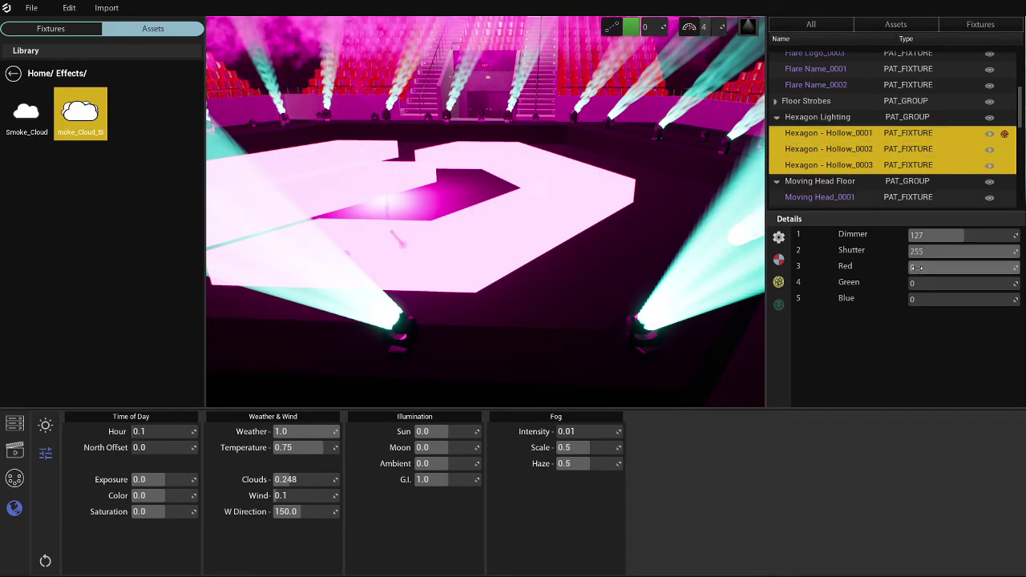
drag(922, 268, 1013, 268)
Examine the lit stage, hexagon strips and smoke from different viewpoints around the stadium.
key(s)
right_drag(514, 164, 561, 207)
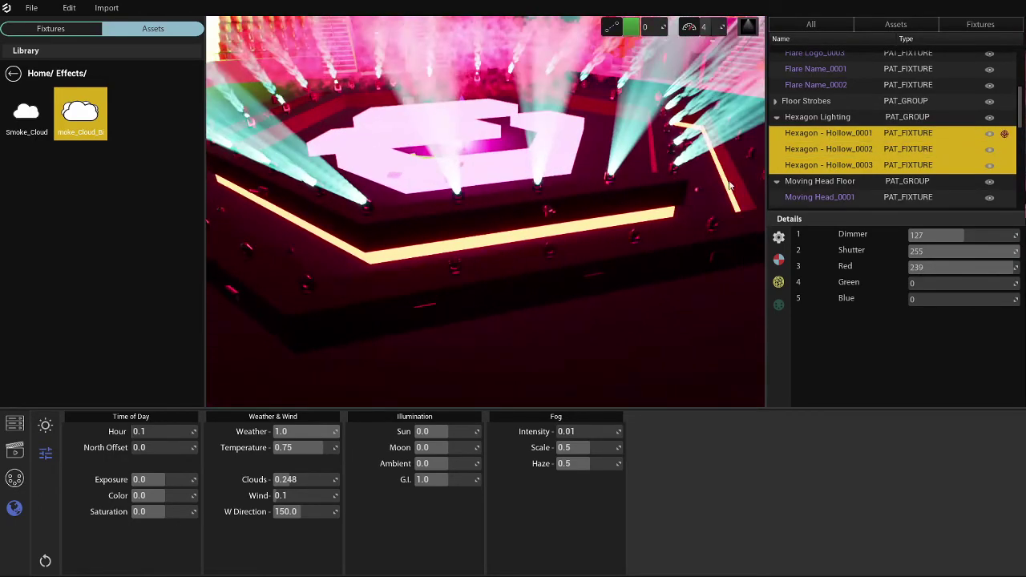
right_drag(492, 195, 454, 183)
key(s)
key(a)
key(d)
key(w)
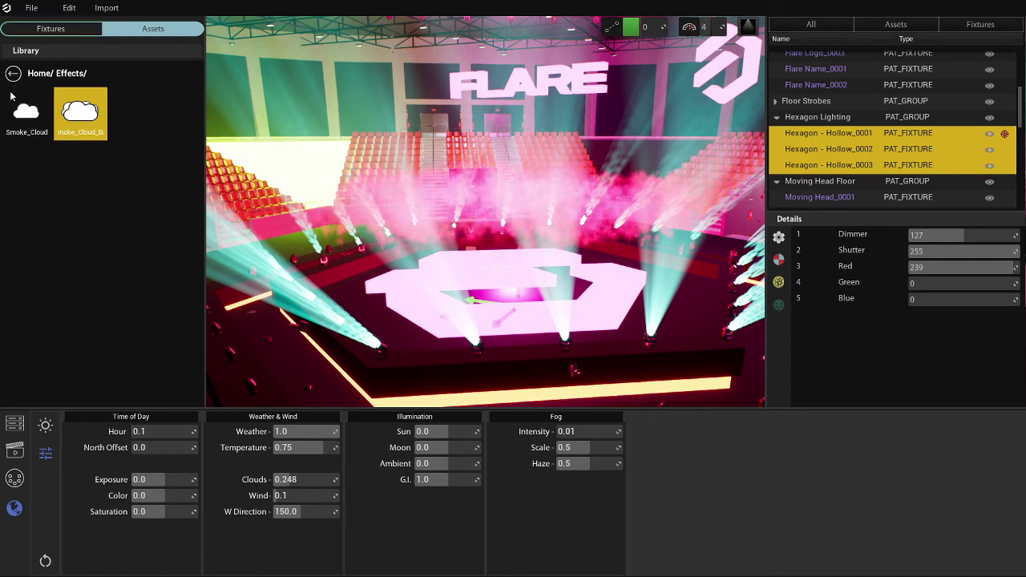
Browse the Models assets, look into the StageParts folder and return to the Models overview.
click(13, 73)
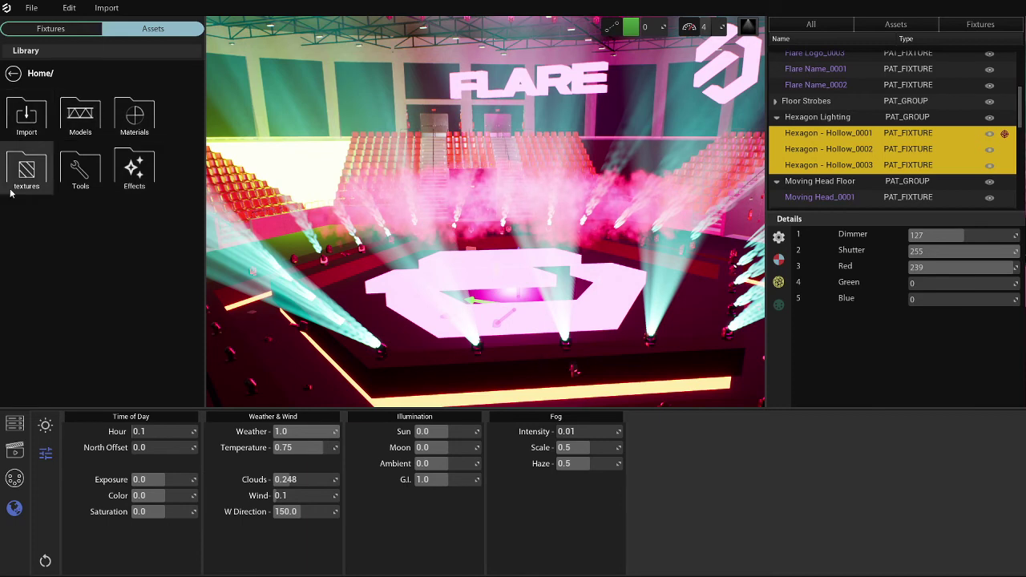
click(85, 120)
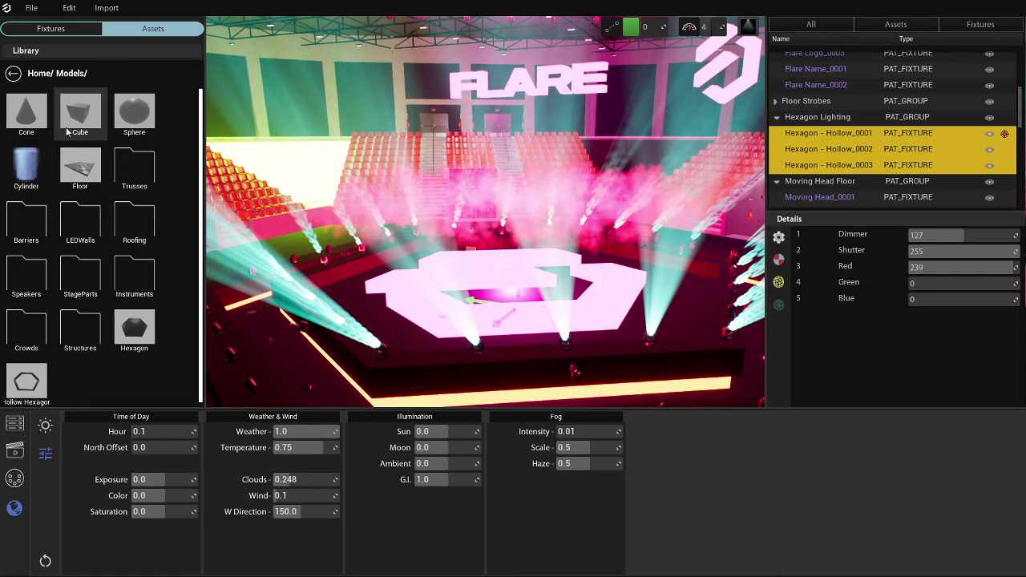
click(80, 275)
click(14, 74)
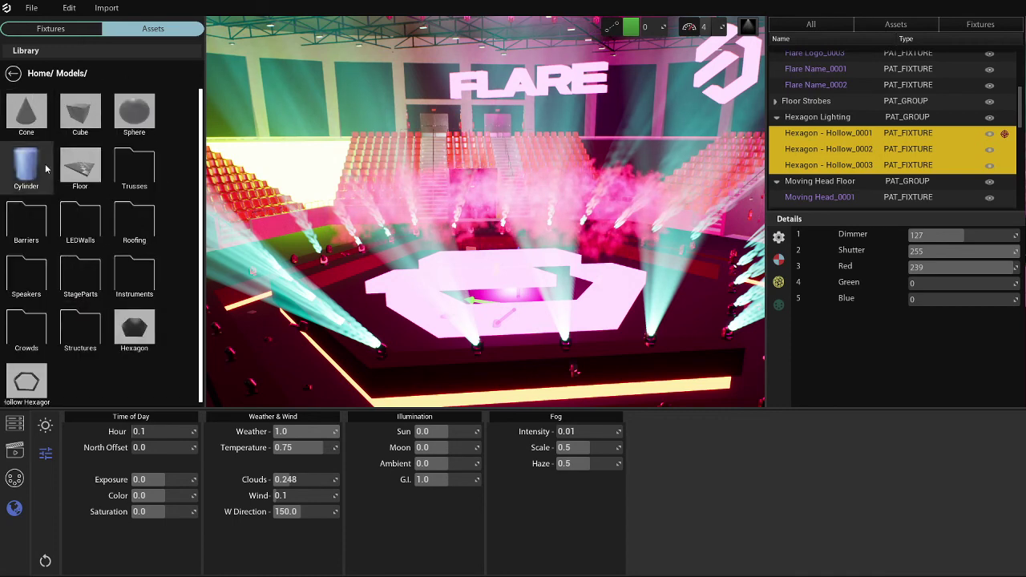